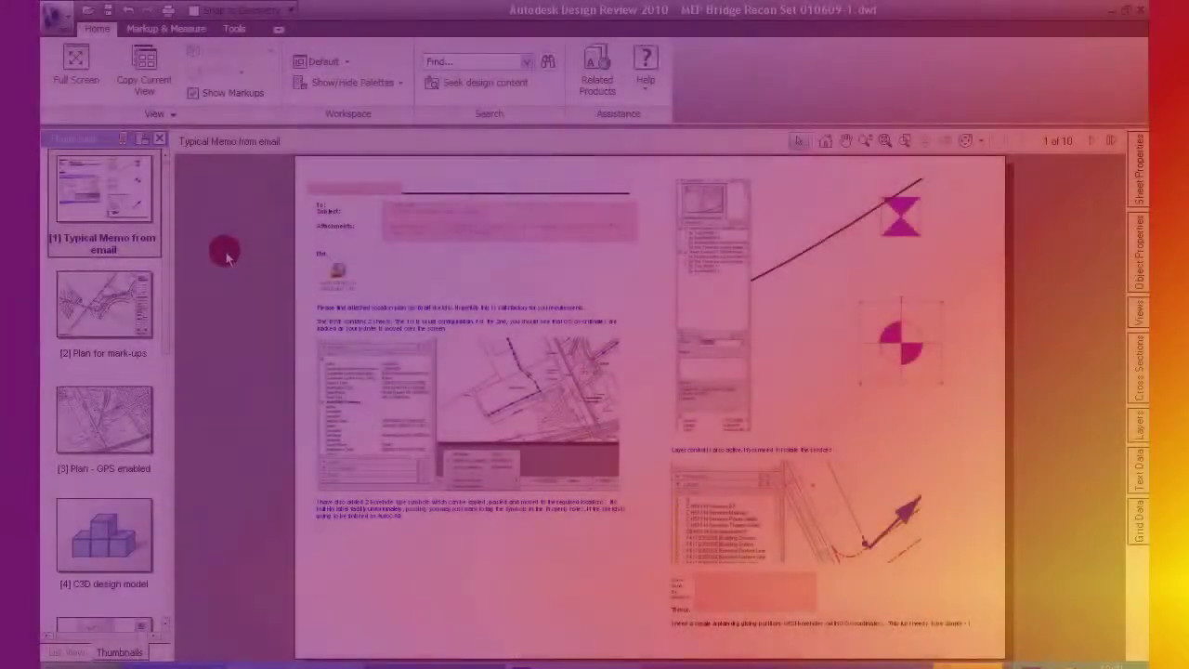
- Open sheet 2 'Plan for mark-ups', inspect one camera markup, then window-select the lower-left camera markups
mouse_move(163, 243)
left_mouse_down()
mouse_move(160, 531)
mouse_move(162, 239)
left_mouse_up()
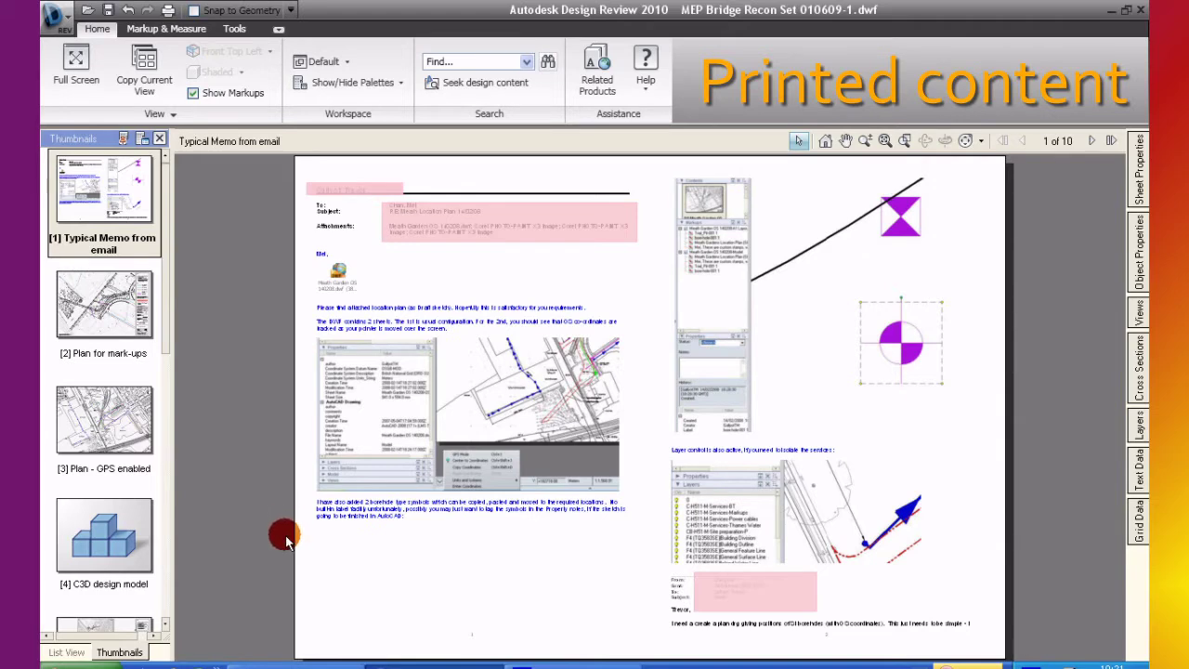
left_click(123, 310)
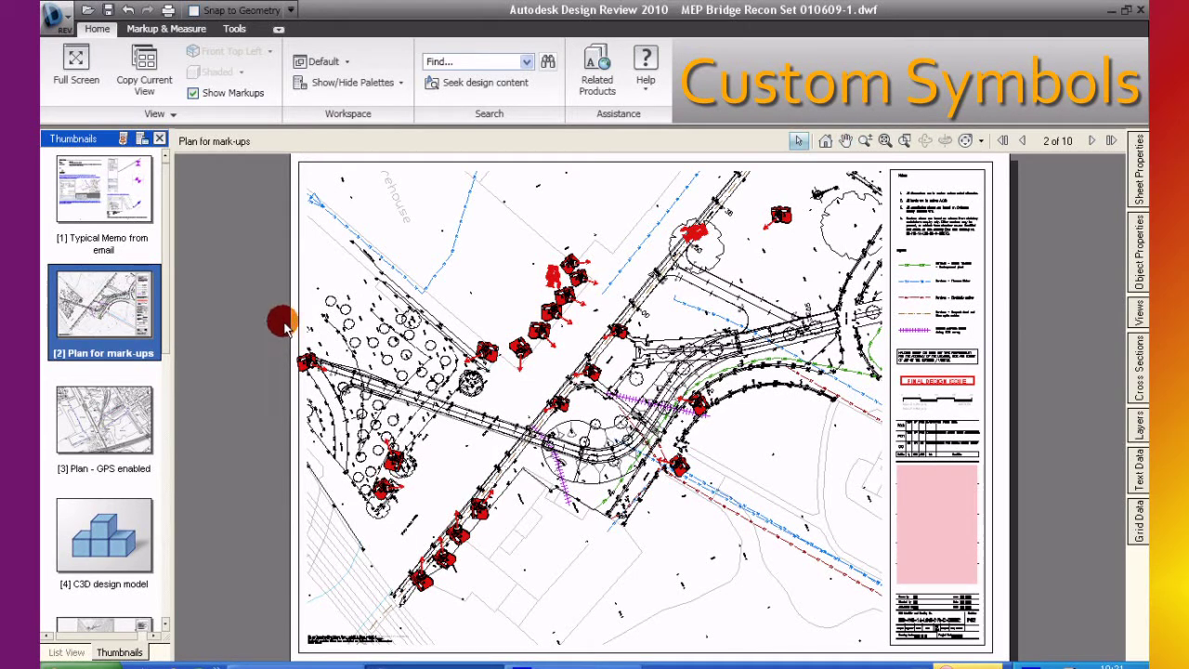
left_click(493, 362)
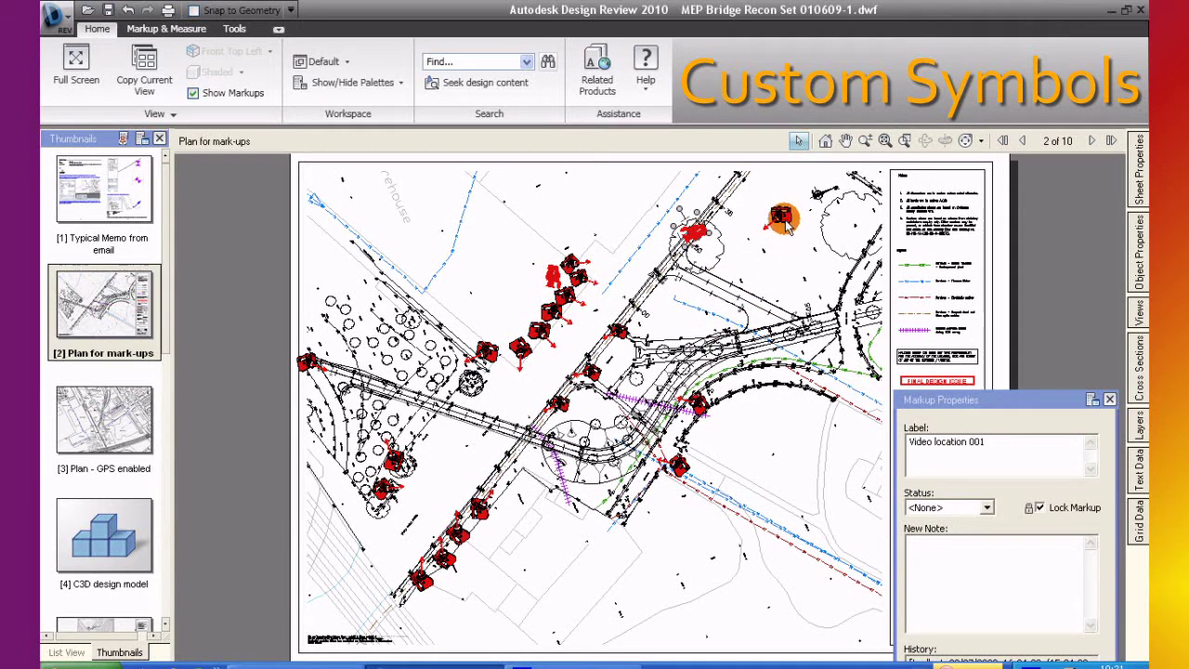
left_click(400, 526)
left_click_drag(357, 523, 531, 631)
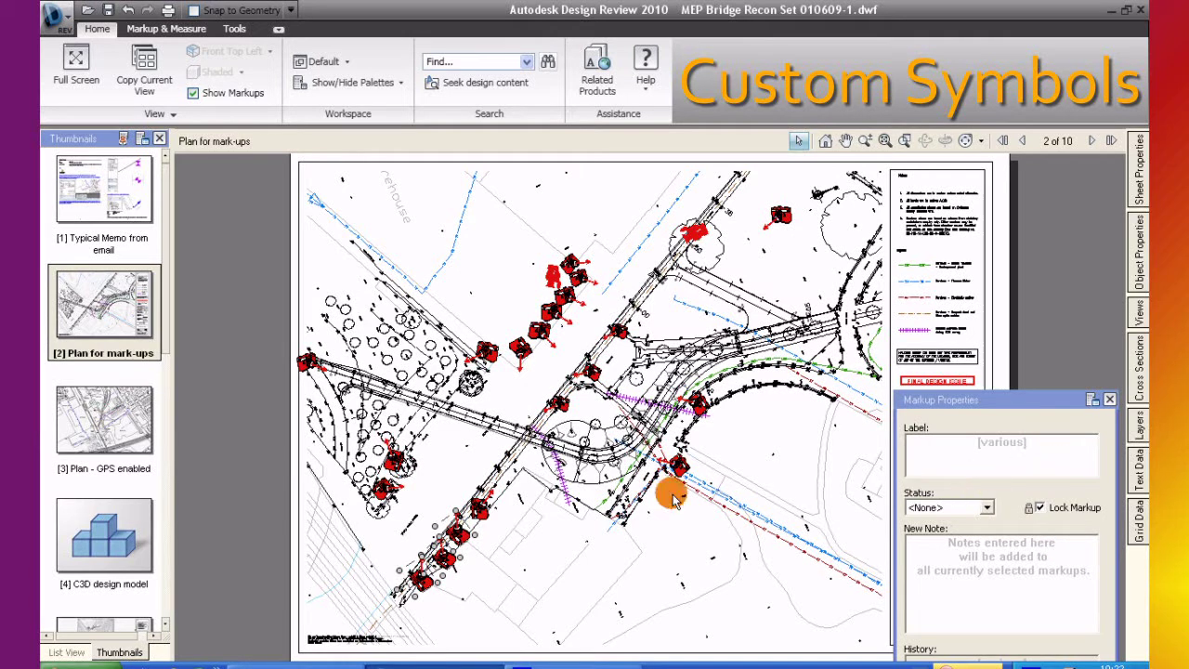
scroll(167, 342, "down", 3)
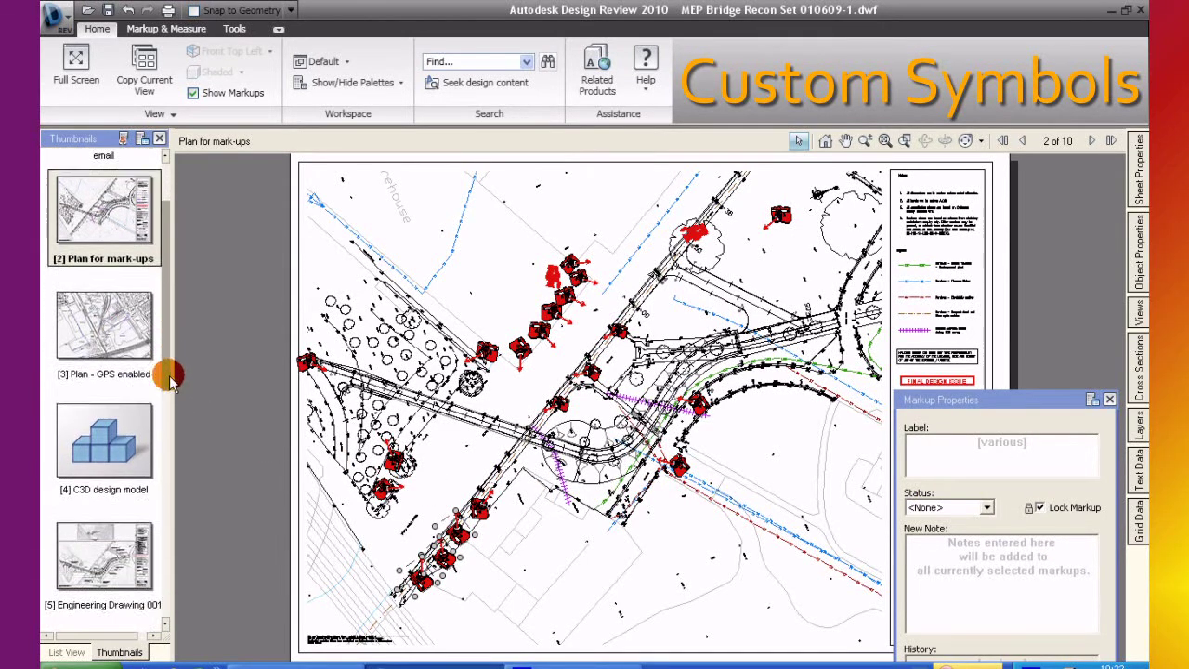
left_click(1110, 399)
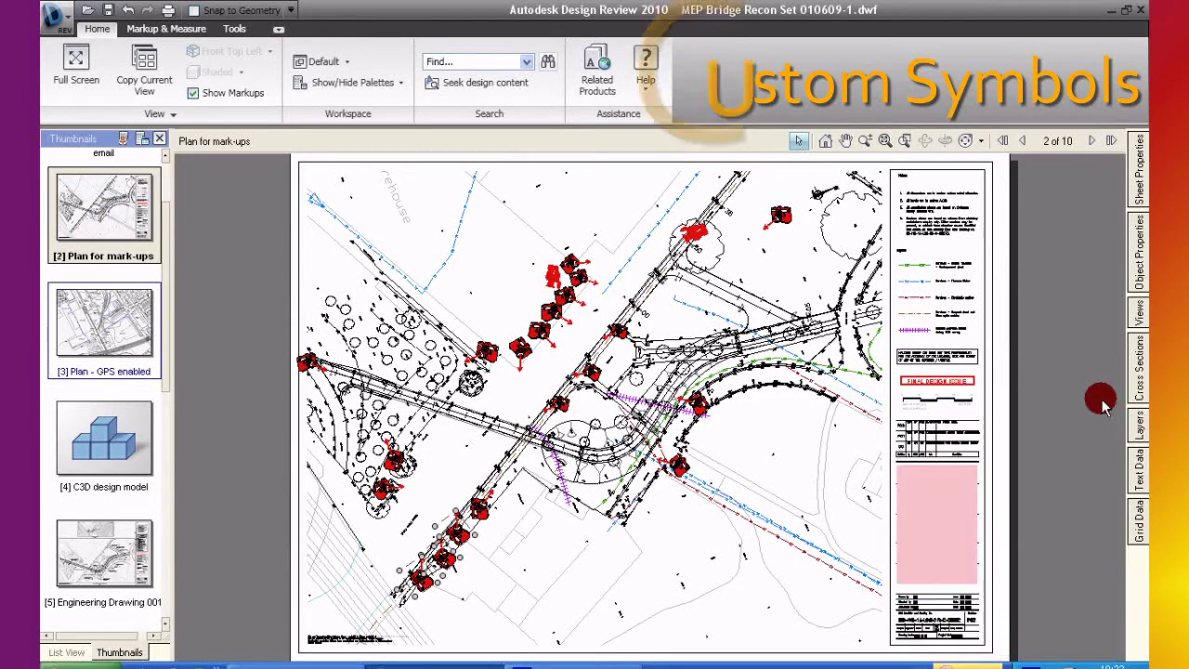
- Show sheet 3 'Plan - GPS enabled' and check its GPS Mode coordinate system options
left_click(122, 335)
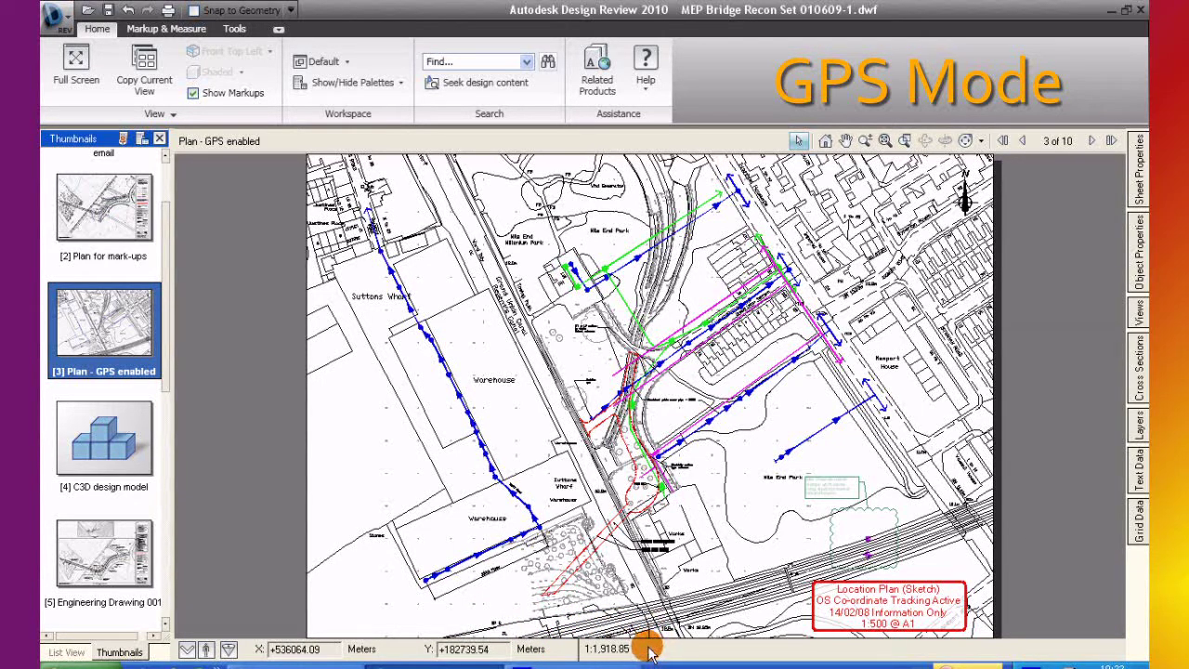
left_click(188, 650)
left_click(199, 608)
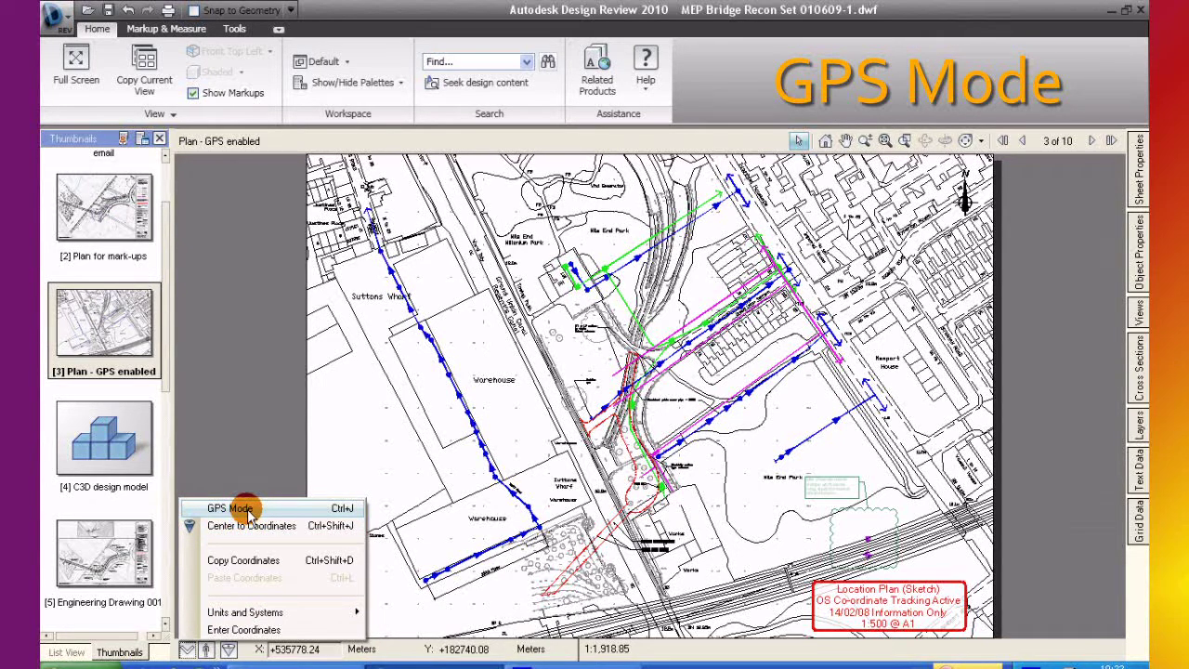
left_click(170, 383)
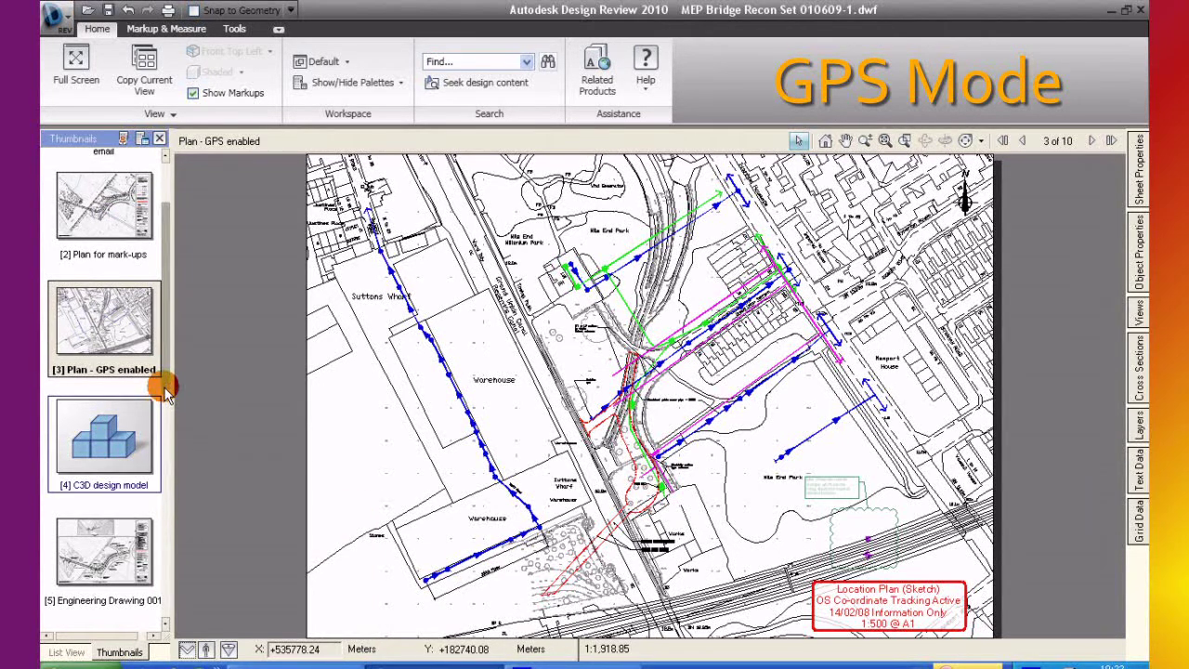
left_click_drag(167, 385, 166, 423)
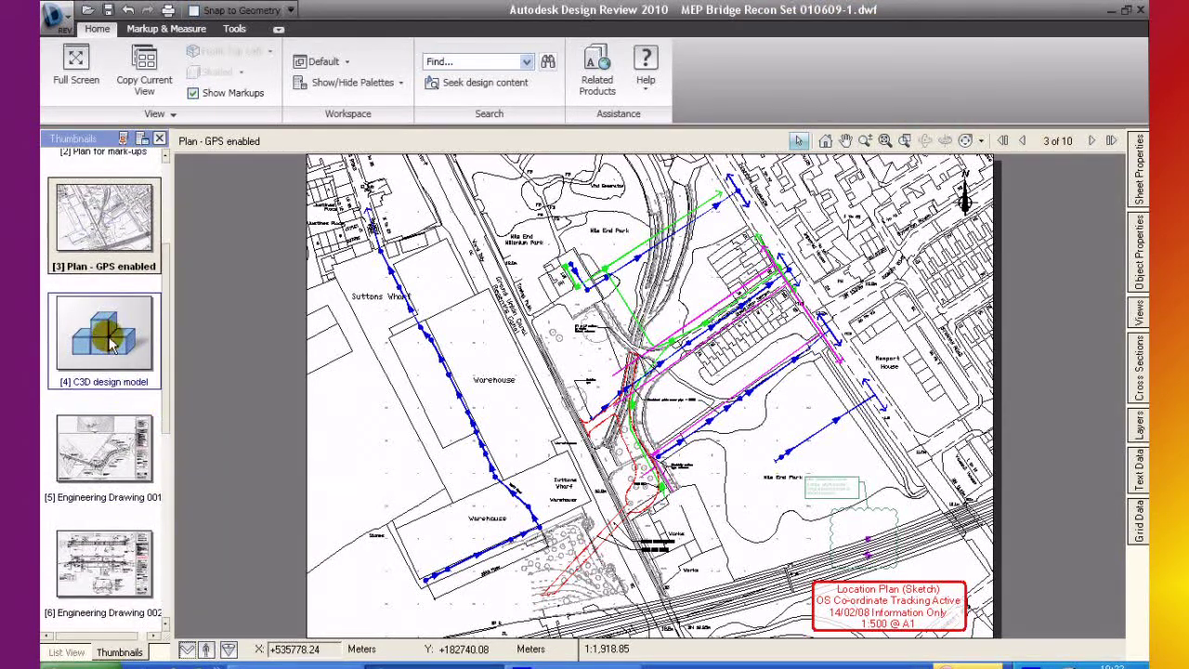
- Open the C3D design model sheet and turn on the full navigation wheel
left_click(106, 364)
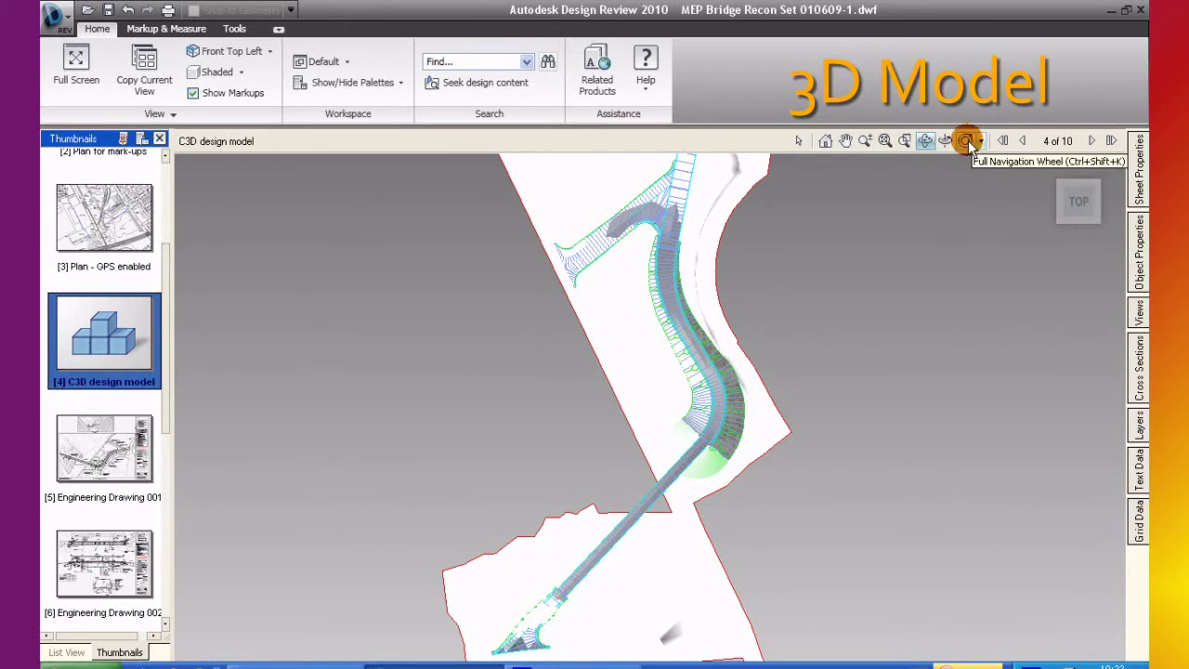
left_click(149, 113)
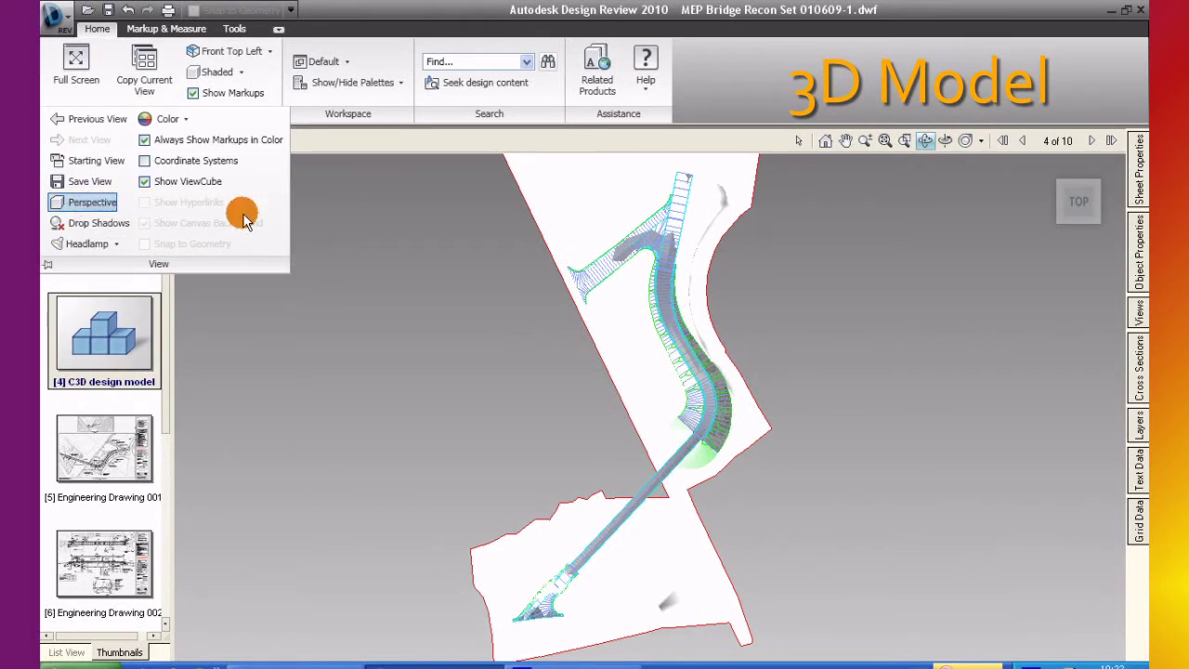
left_click(926, 178)
left_click(965, 141)
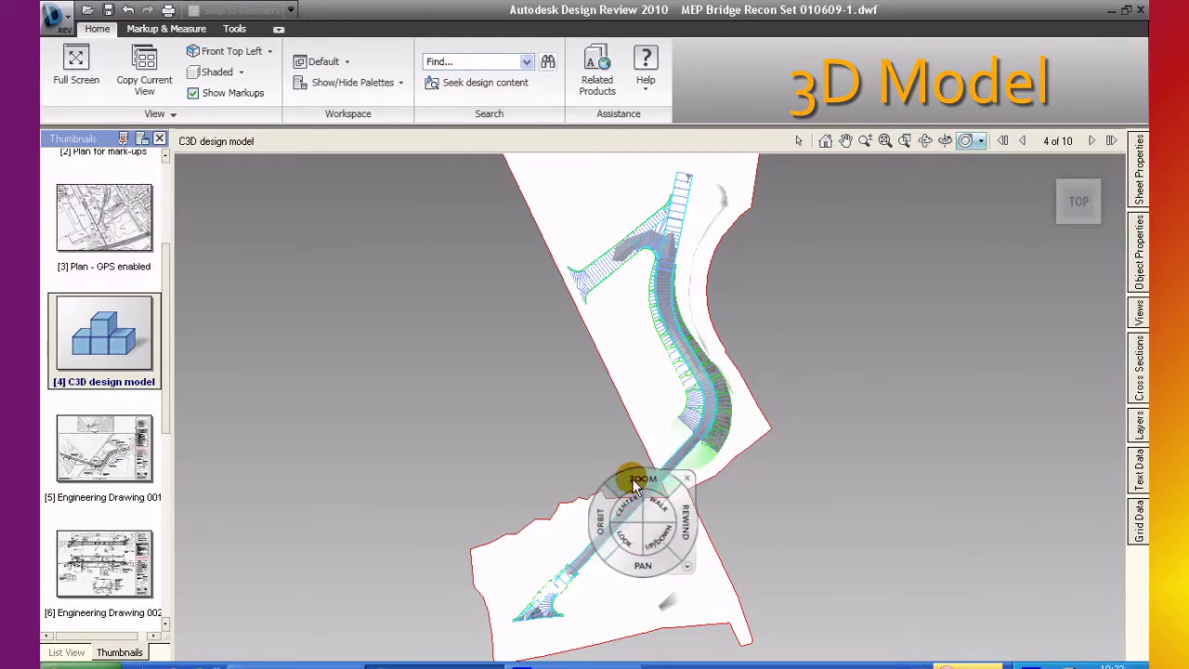
- Zoom, orbit and pan the 3D road model to a close front view along the bridge deck
mouse_move(634, 469)
left_mouse_down()
mouse_move(604, 453)
mouse_move(659, 419)
mouse_move(798, 368)
left_mouse_up()
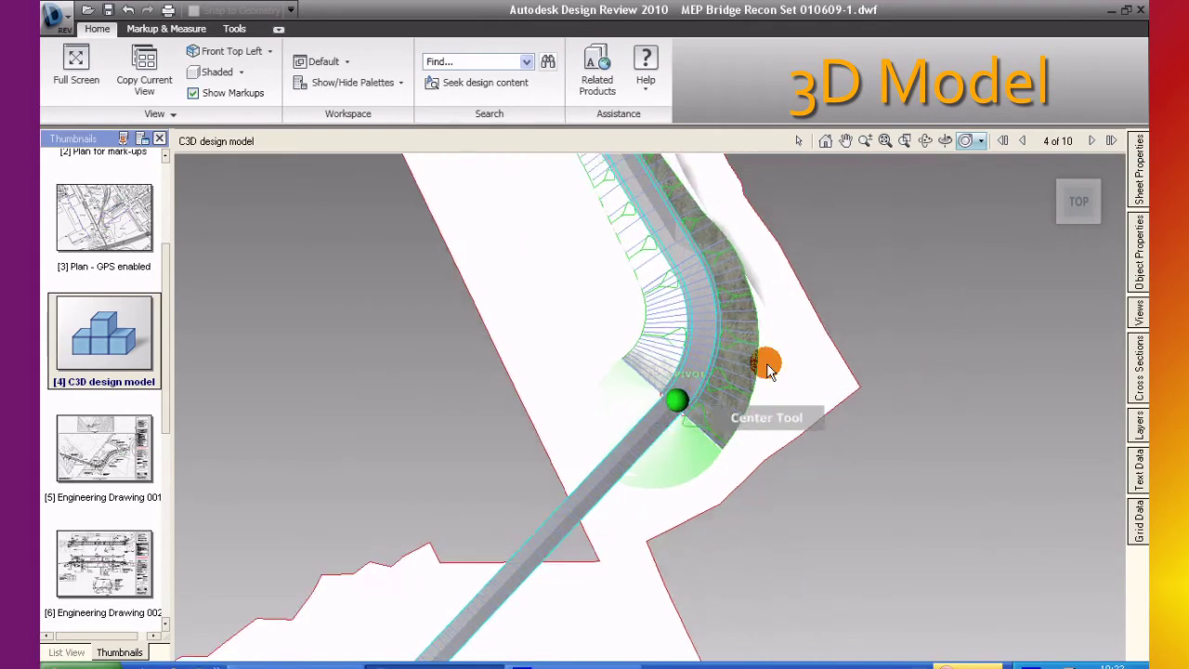
mouse_move(520, 488)
left_mouse_down()
mouse_move(582, 468)
mouse_move(687, 363)
mouse_move(738, 384)
mouse_move(626, 417)
left_mouse_up()
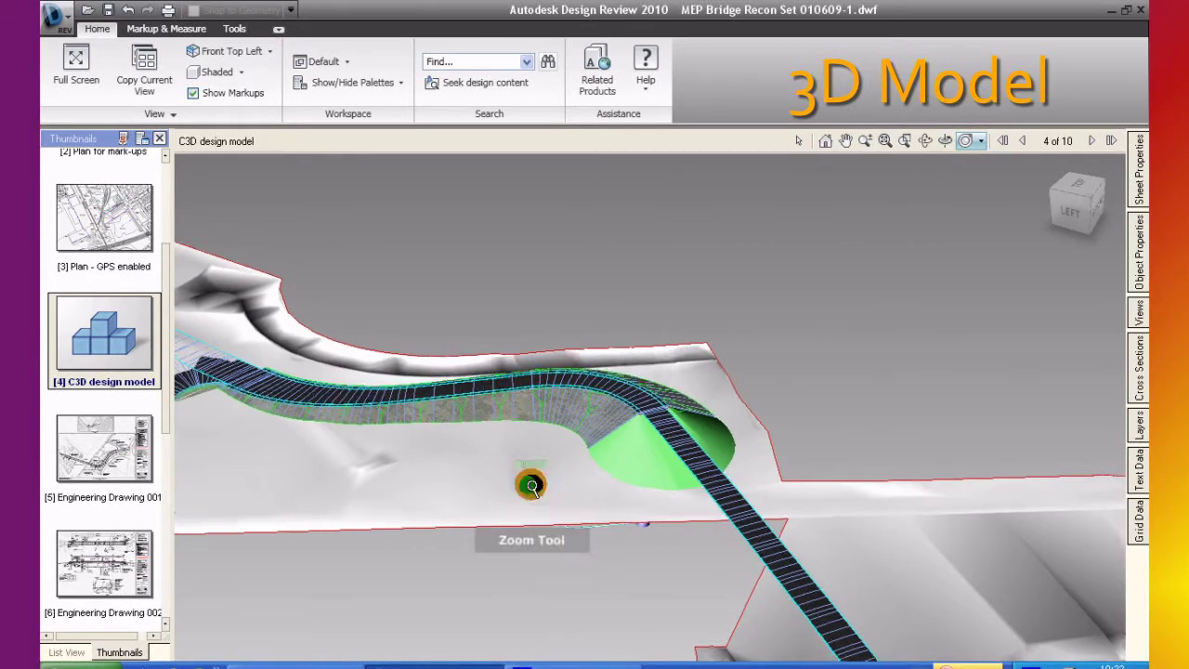
mouse_move(529, 486)
left_mouse_down()
mouse_move(530, 417)
mouse_move(535, 429)
left_mouse_up()
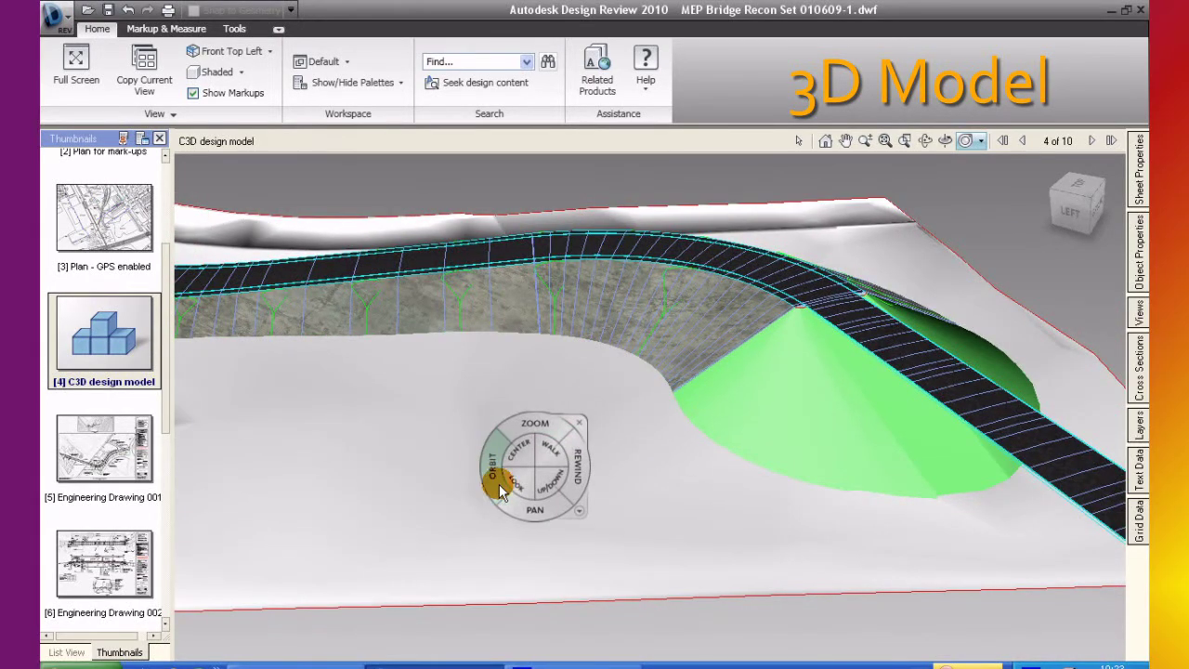
left_click_drag(493, 479, 321, 466)
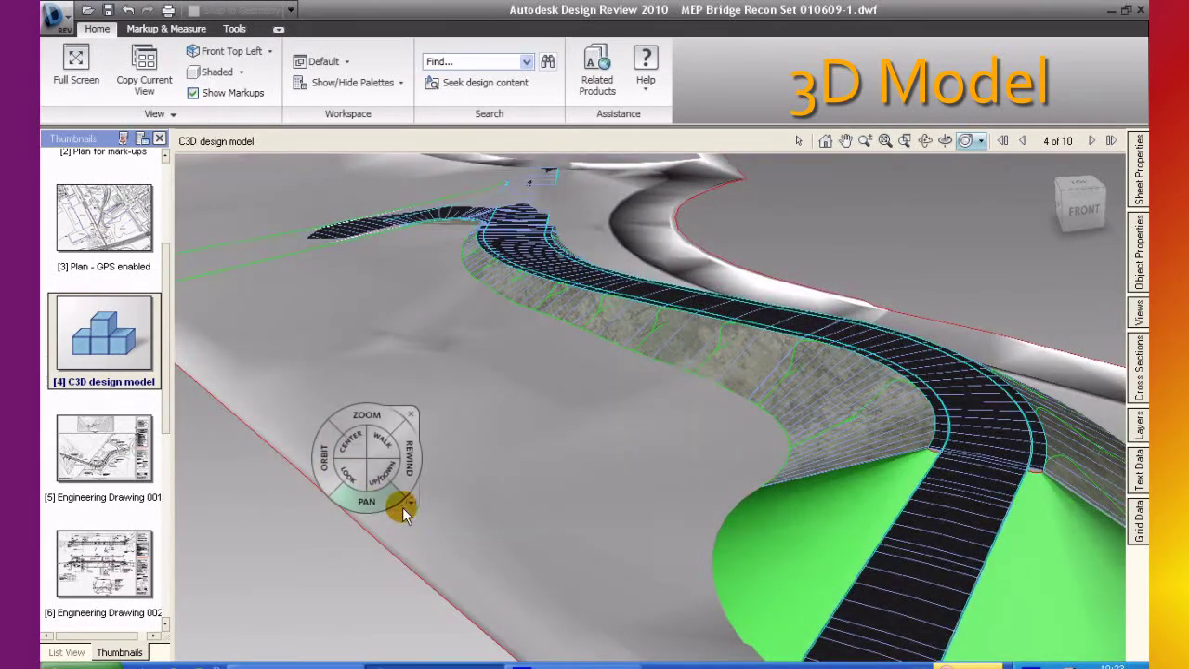
mouse_move(403, 507)
left_mouse_down()
mouse_move(377, 496)
mouse_move(310, 369)
mouse_move(244, 349)
left_mouse_up()
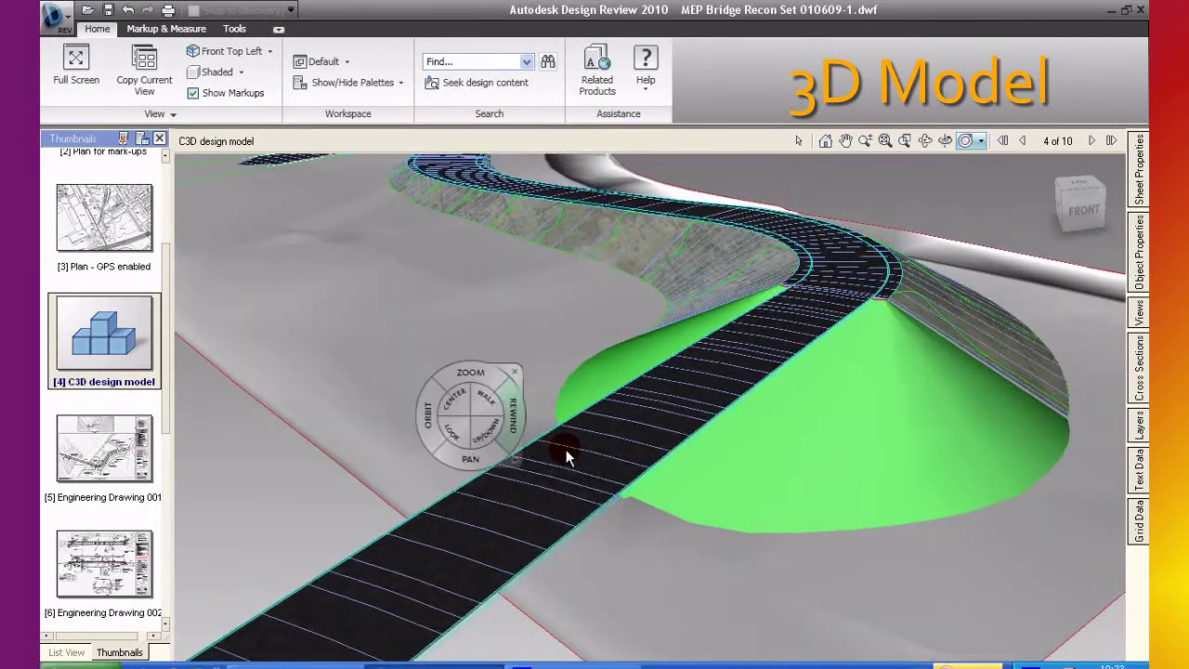
mouse_move(684, 539)
left_mouse_down()
mouse_move(525, 515)
mouse_move(529, 536)
left_mouse_up()
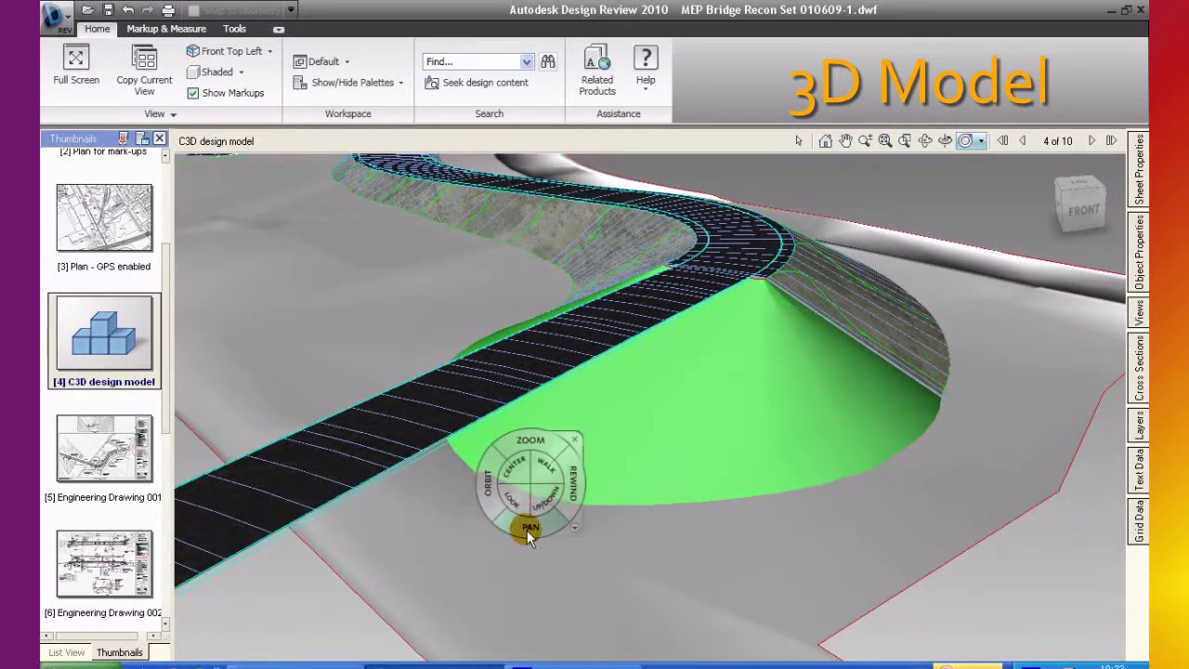
mouse_move(485, 477)
left_mouse_down()
mouse_move(411, 472)
mouse_move(497, 482)
mouse_move(547, 506)
left_mouse_up()
left_click_drag(550, 444, 520, 425)
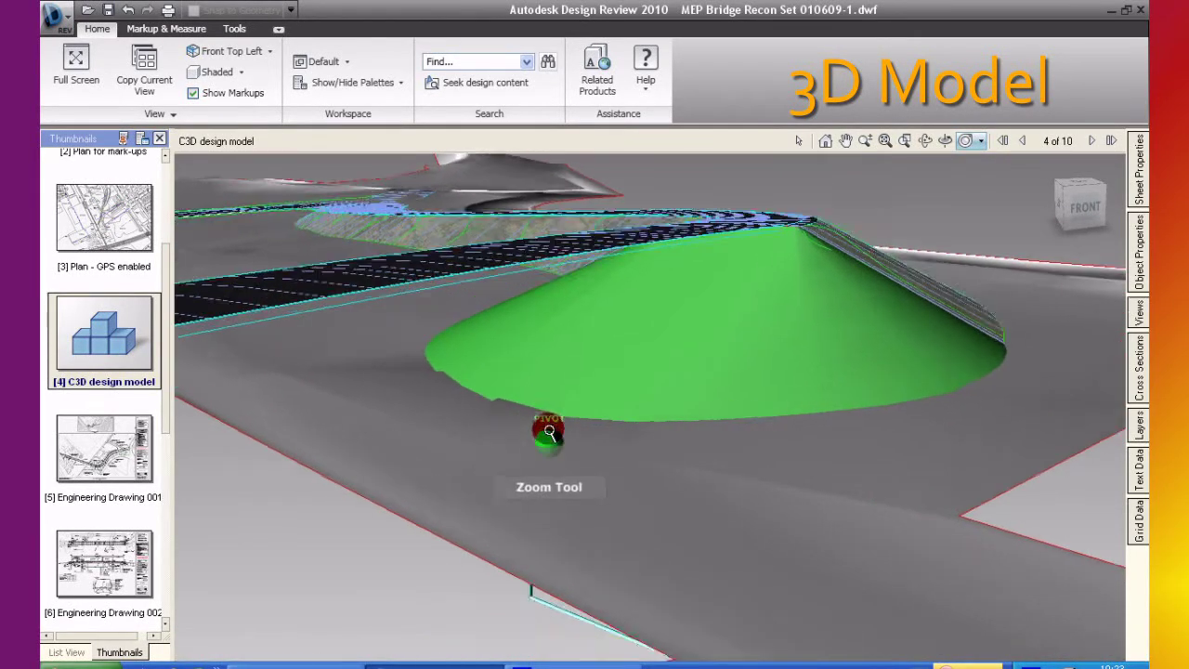
mouse_move(492, 469)
left_mouse_down()
mouse_move(486, 496)
mouse_move(534, 534)
mouse_move(517, 610)
left_mouse_up()
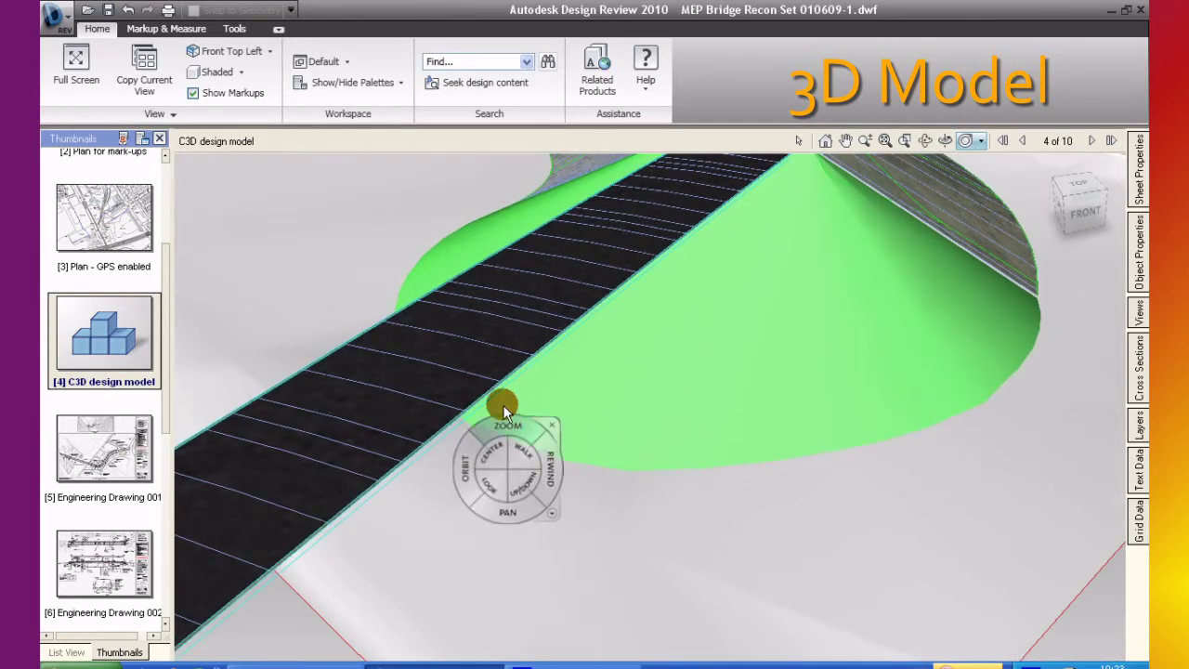
left_click_drag(474, 339, 530, 539)
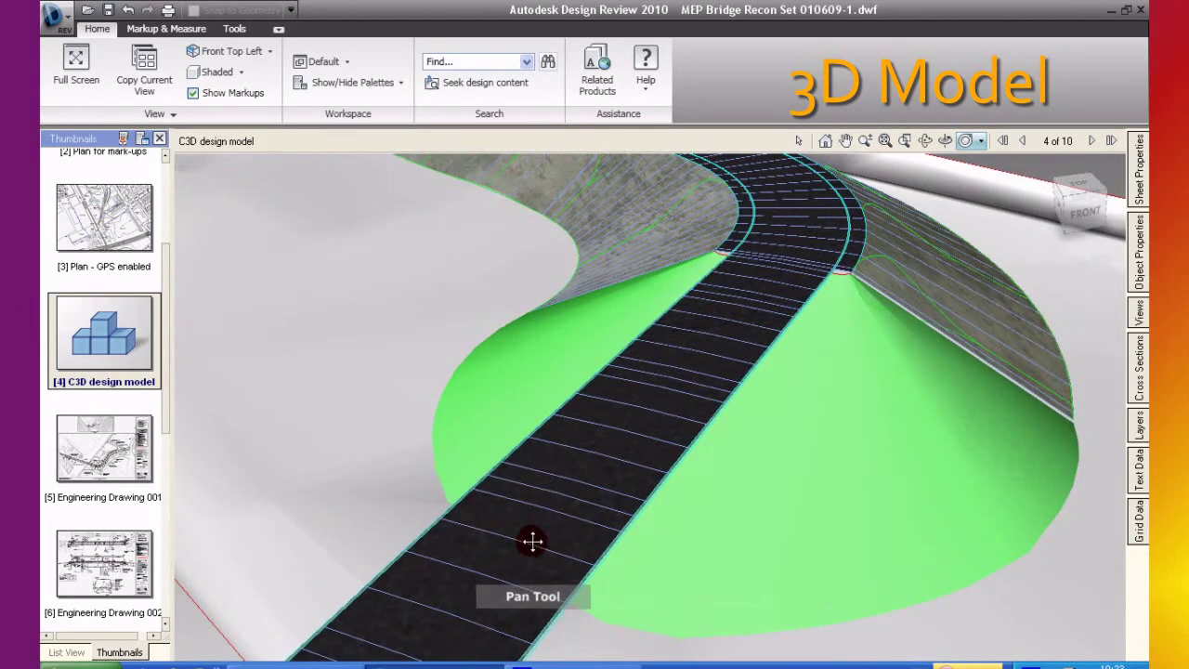
- Orbit and zoom out to frame the whole winding bridge from the side, then hide the navigation wheel
left_click_drag(506, 489, 520, 517)
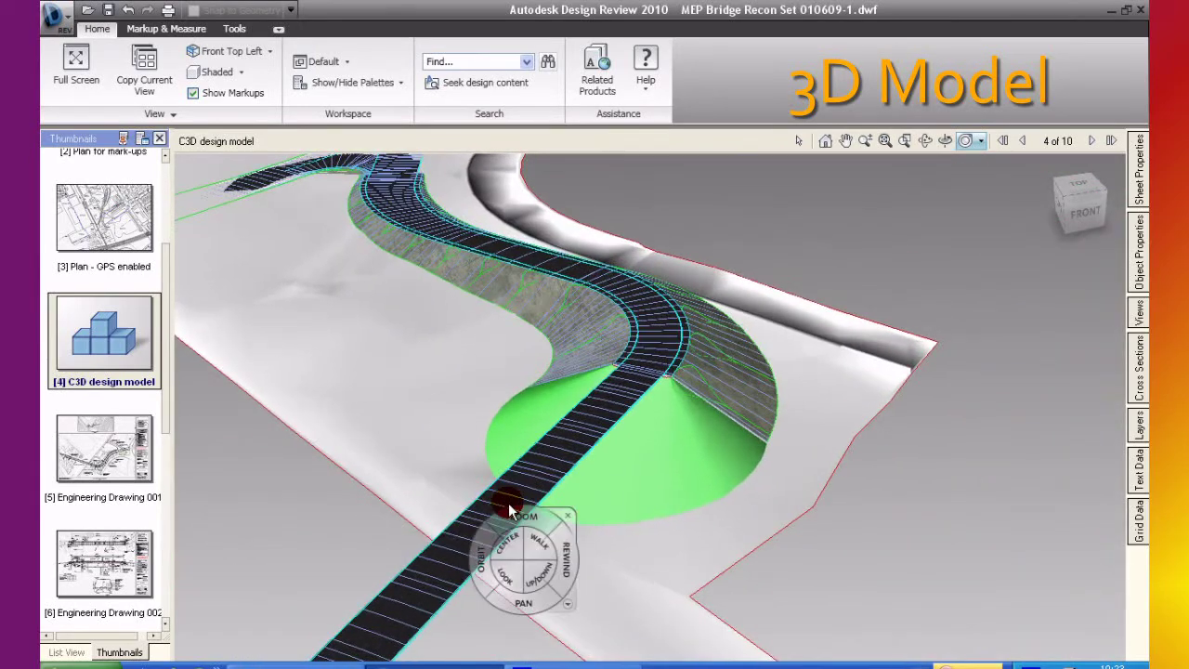
mouse_move(471, 554)
left_mouse_down()
mouse_move(313, 530)
mouse_move(345, 506)
left_mouse_up()
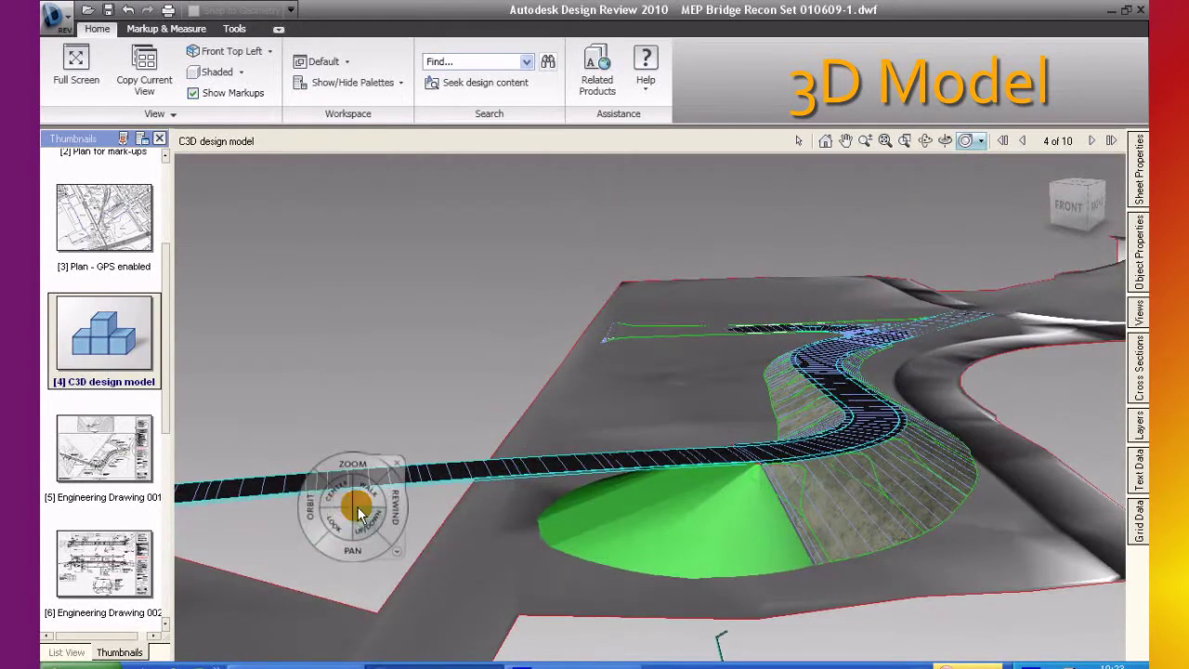
left_click_drag(699, 530, 455, 526)
mouse_move(499, 468)
left_mouse_down()
mouse_move(487, 531)
mouse_move(490, 500)
left_mouse_up()
left_click_drag(744, 558, 734, 520)
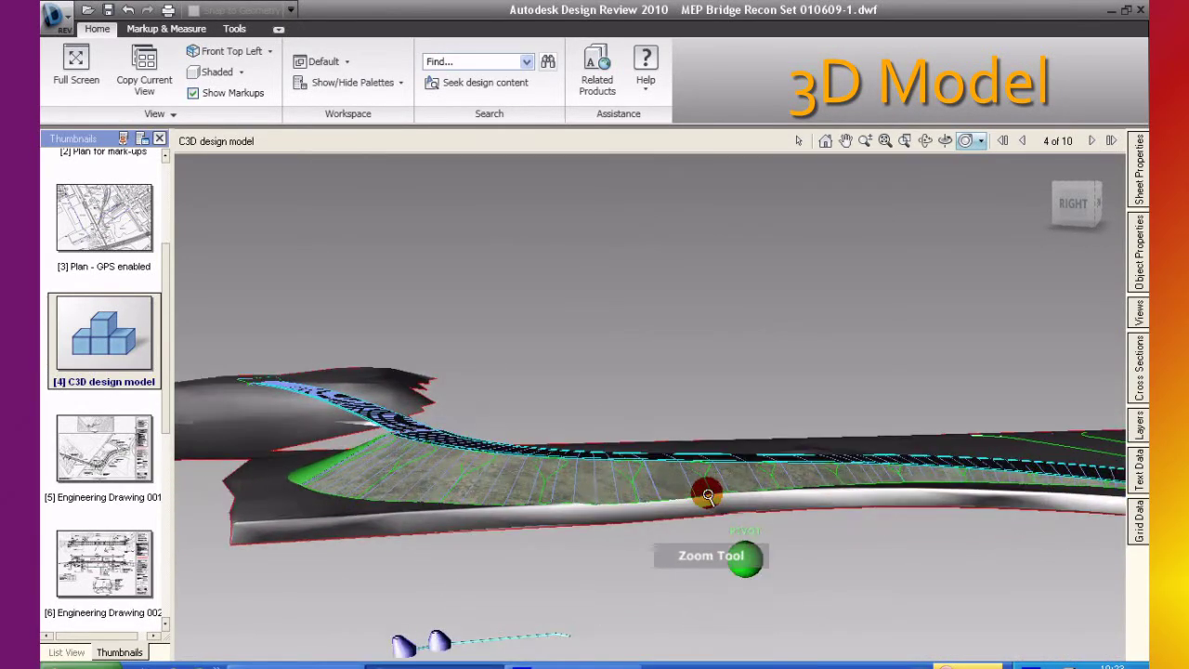
mouse_move(348, 432)
left_mouse_down()
mouse_move(353, 480)
mouse_move(392, 417)
left_mouse_up()
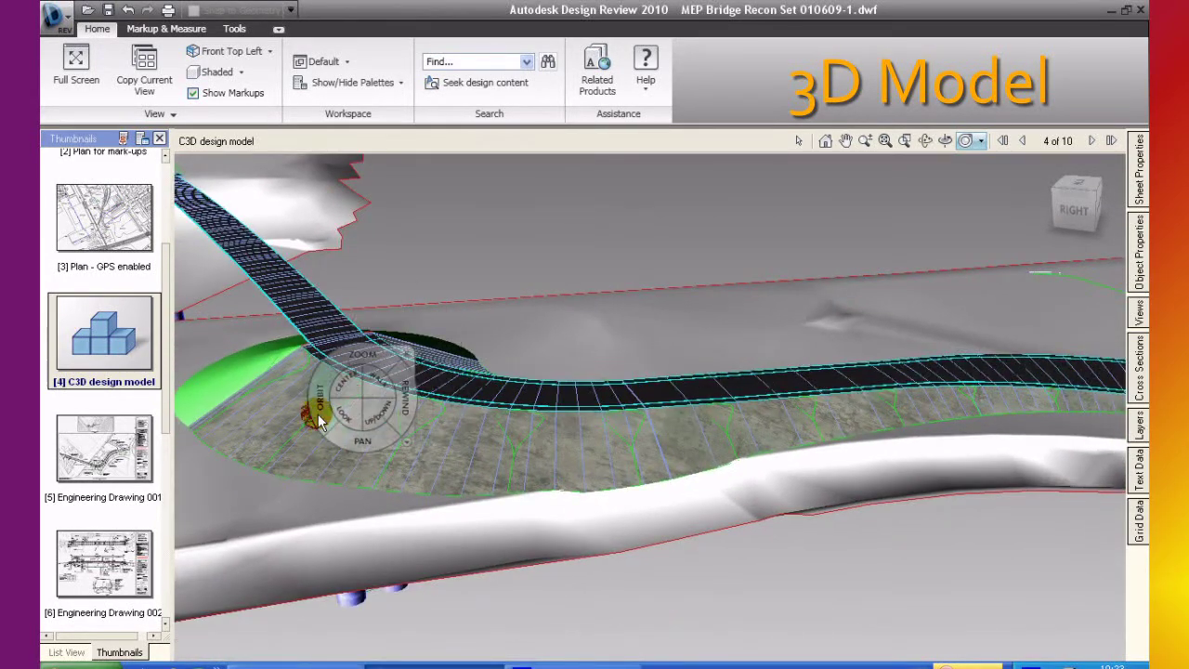
left_click_drag(319, 421, 568, 401)
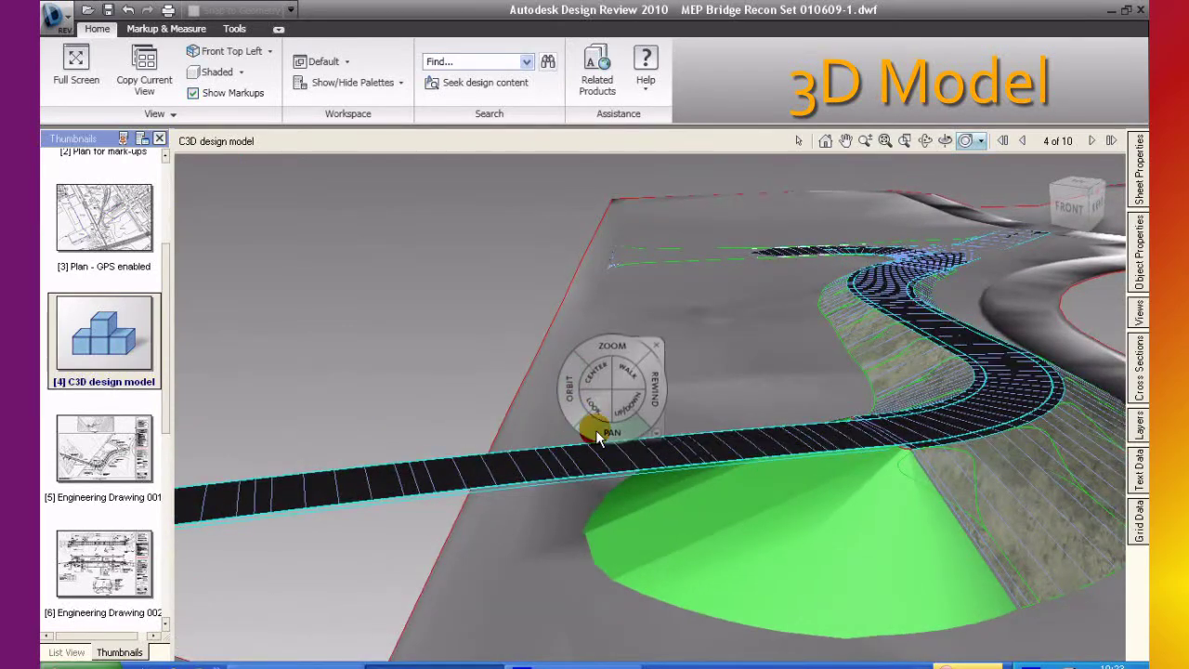
mouse_move(555, 422)
left_mouse_down()
mouse_move(663, 433)
mouse_move(613, 450)
mouse_move(446, 380)
left_mouse_up()
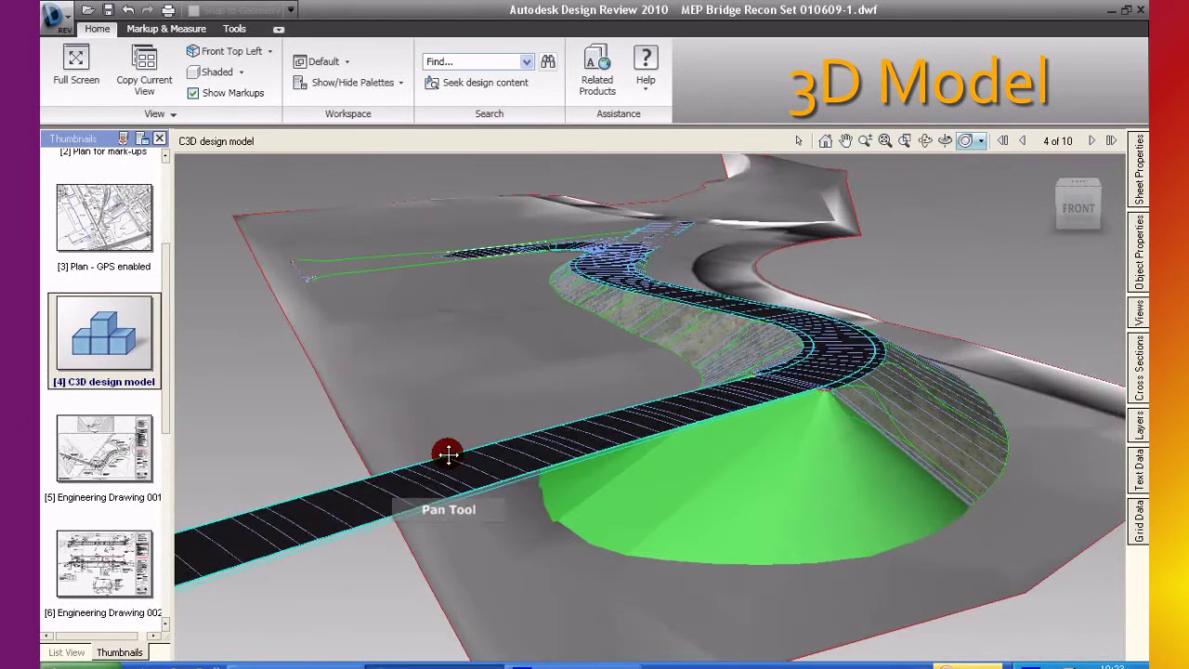
mouse_move(653, 460)
left_mouse_down()
mouse_move(652, 446)
mouse_move(606, 474)
mouse_move(531, 472)
mouse_move(618, 471)
left_mouse_up()
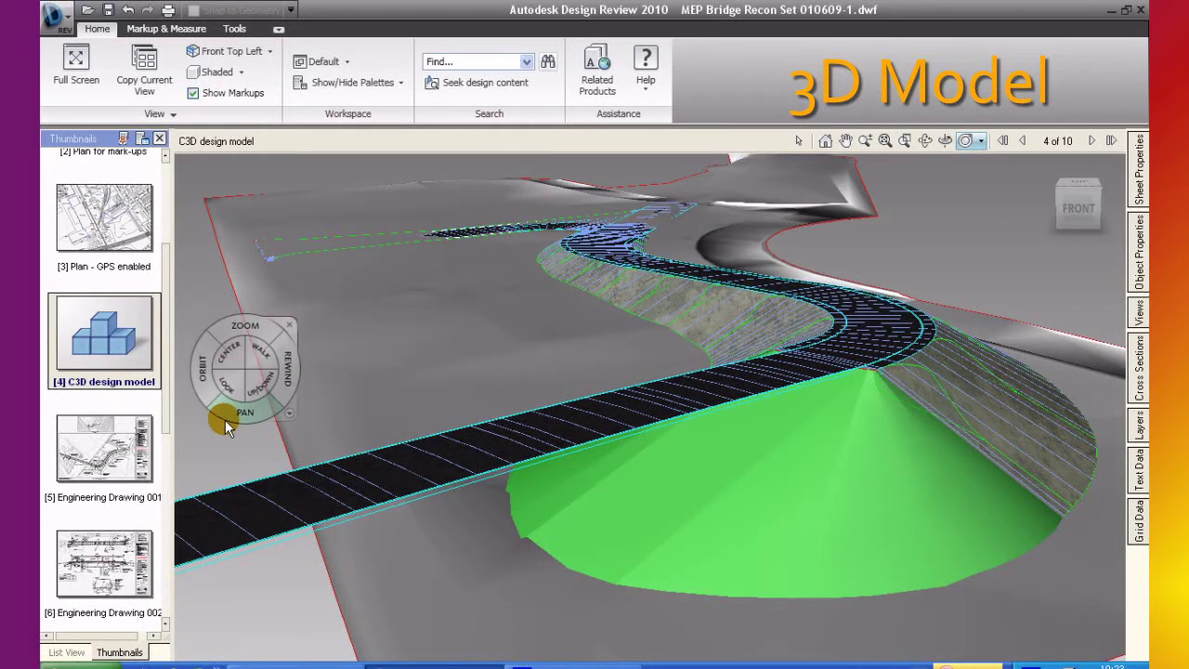
key("Escape")
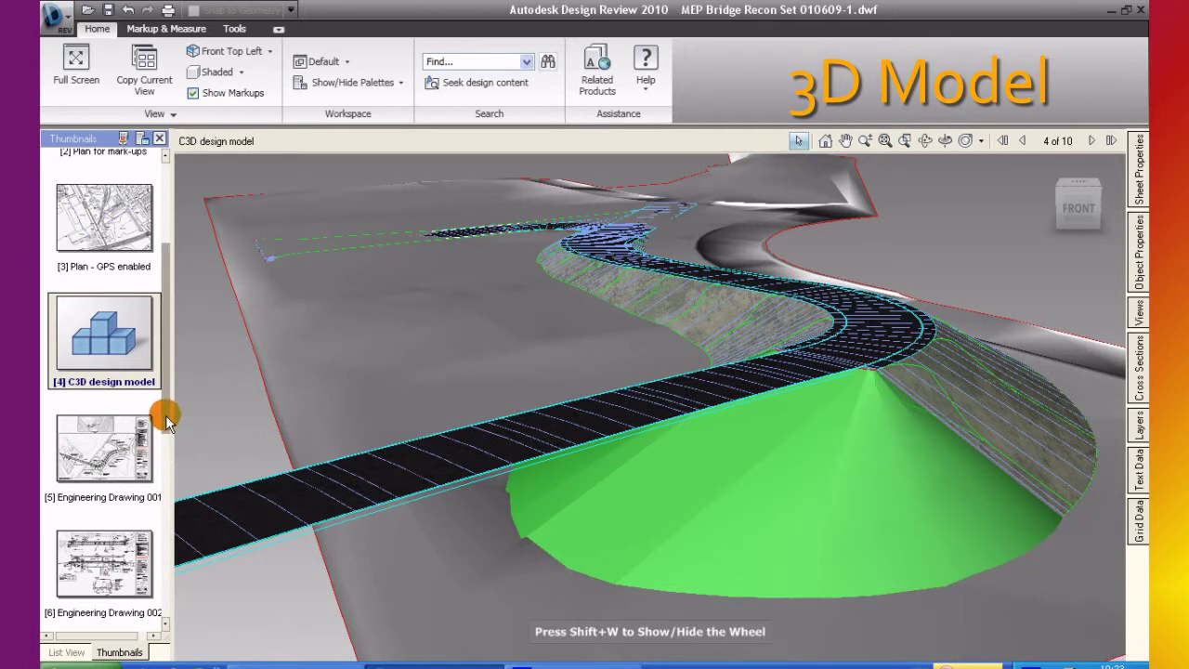
left_click_drag(166, 415, 165, 444)
- On Engineering Drawing 001, measure a span on the bridge plan with the Length tool
left_click(119, 388)
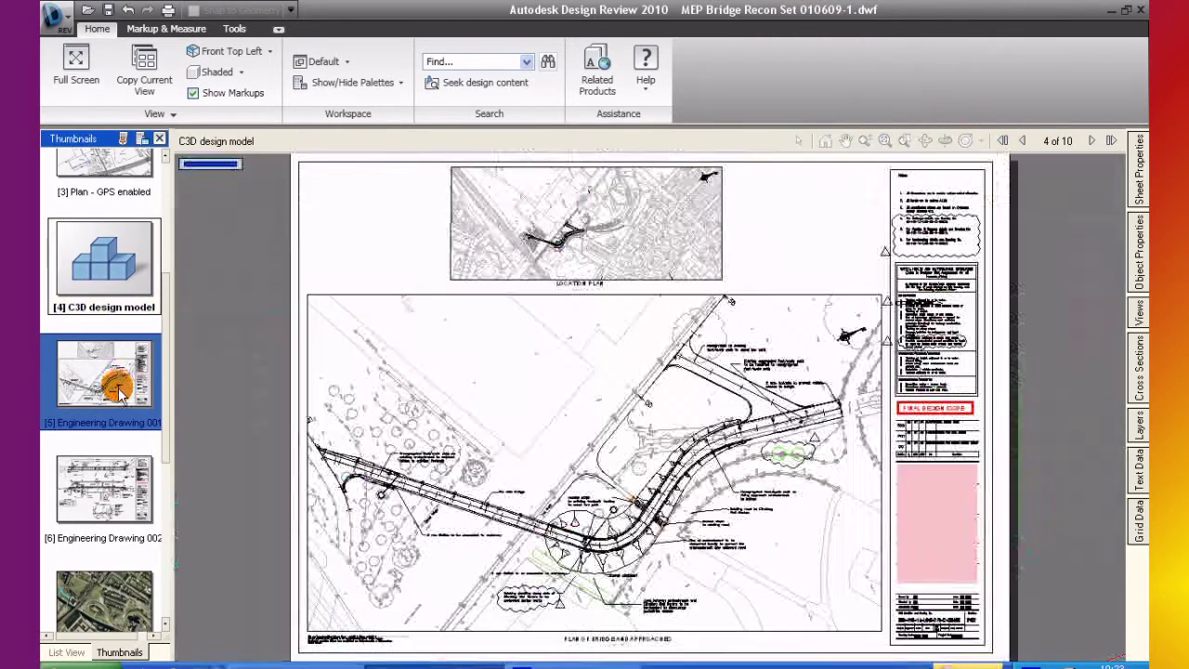
left_click(395, 362)
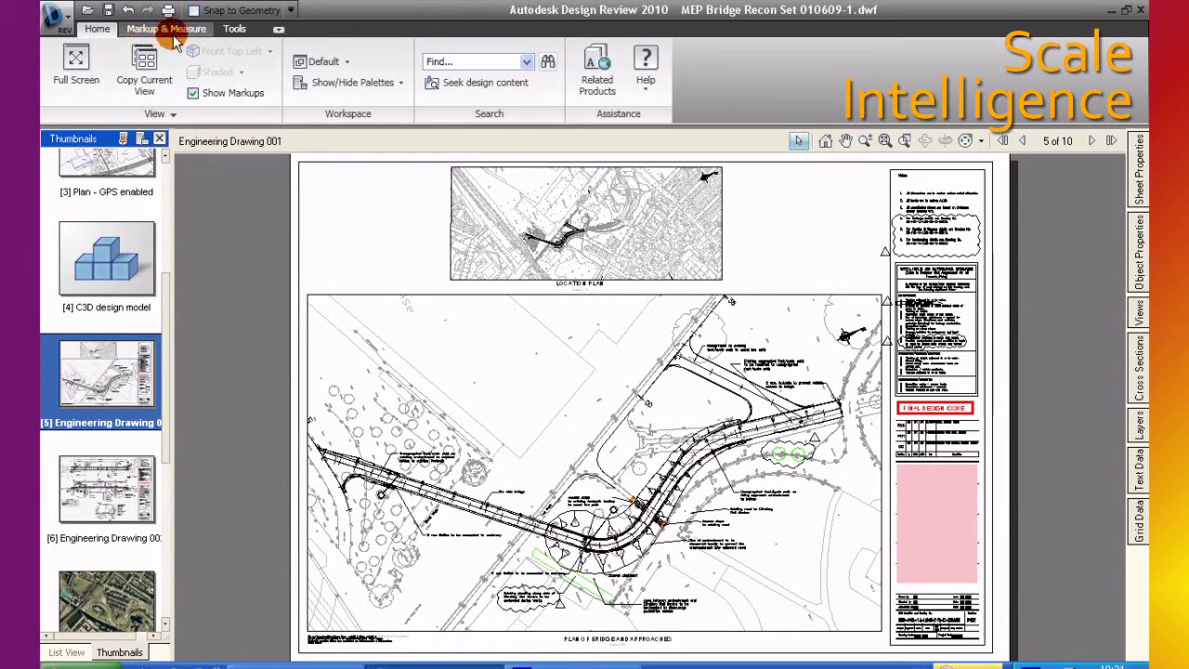
left_click(185, 30)
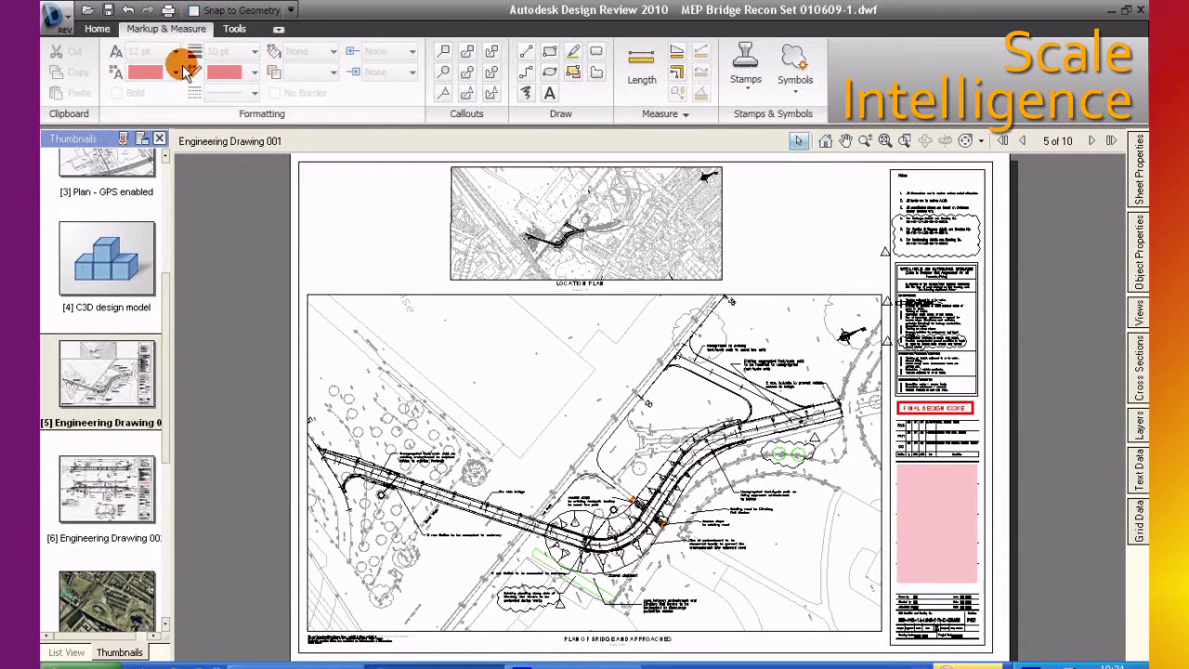
left_click(639, 65)
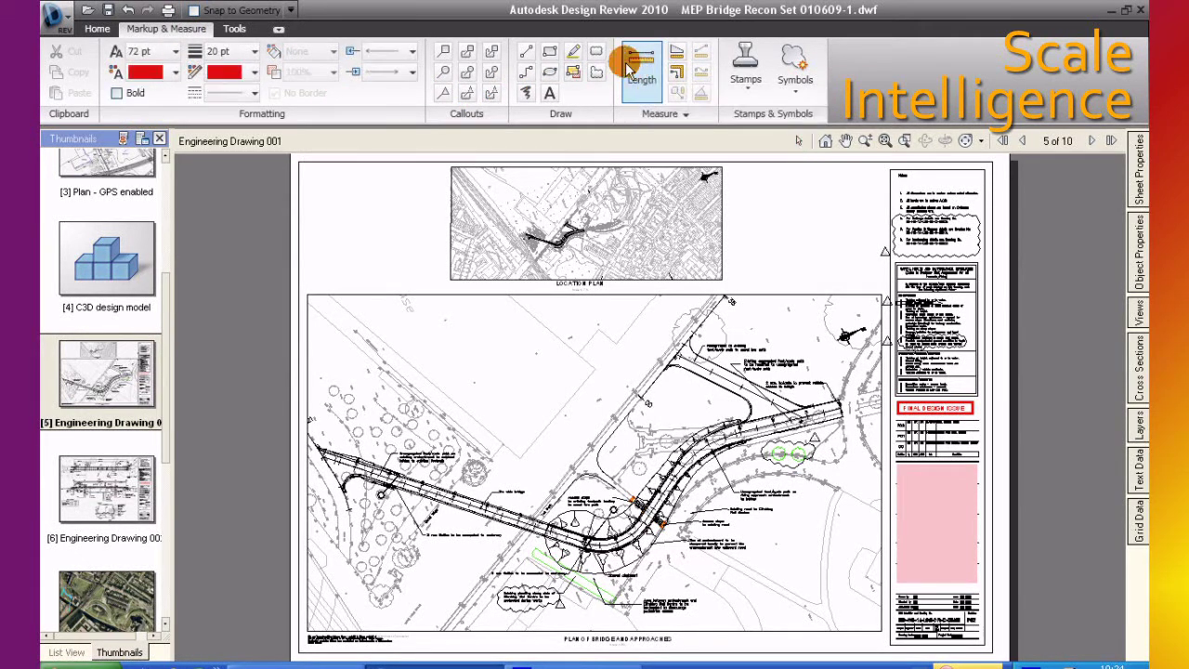
left_click(405, 339)
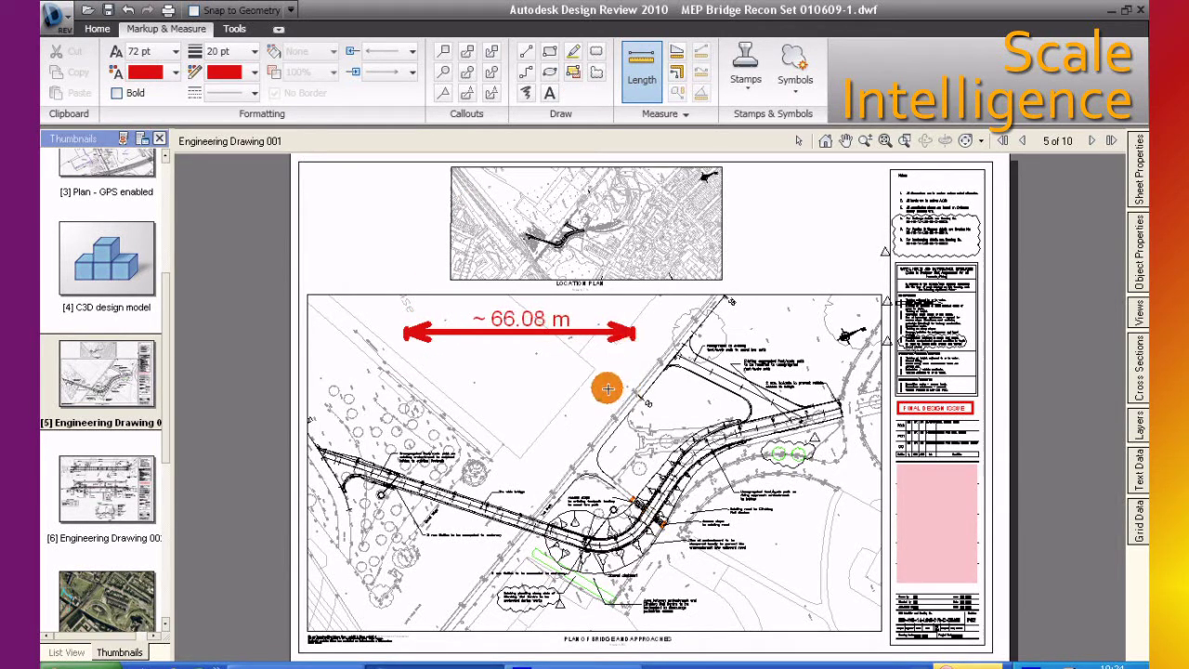
key("Escape")
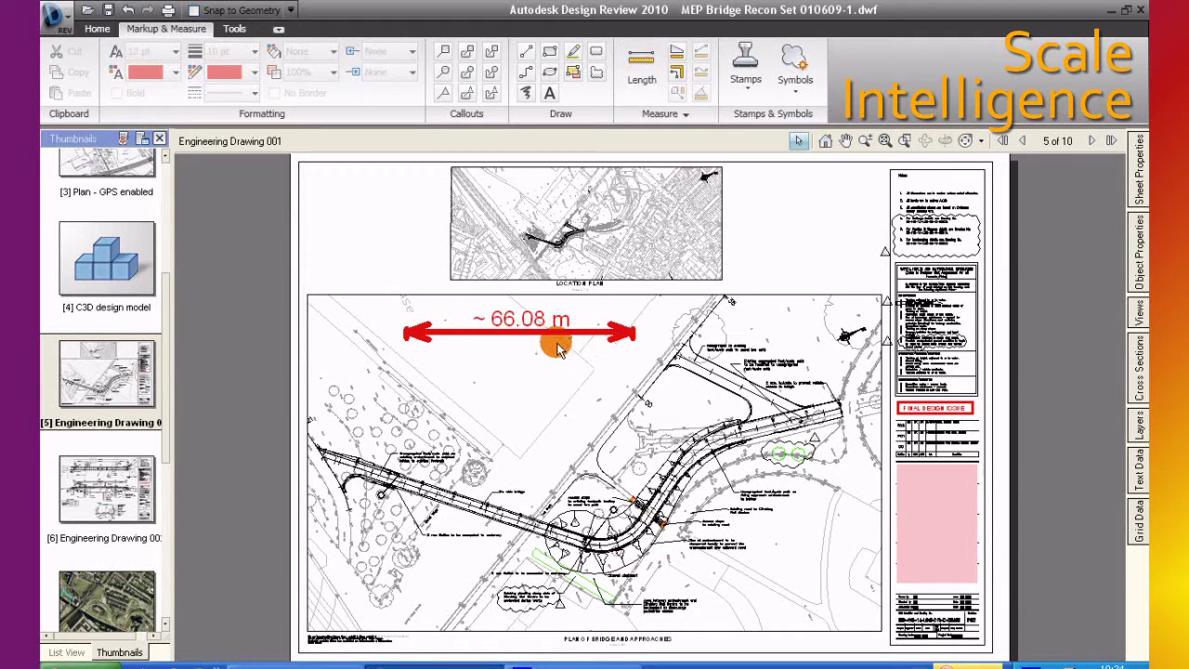
- Move the length dimension up onto the location plan, then open Engineering Drawing 002
left_click(490, 346)
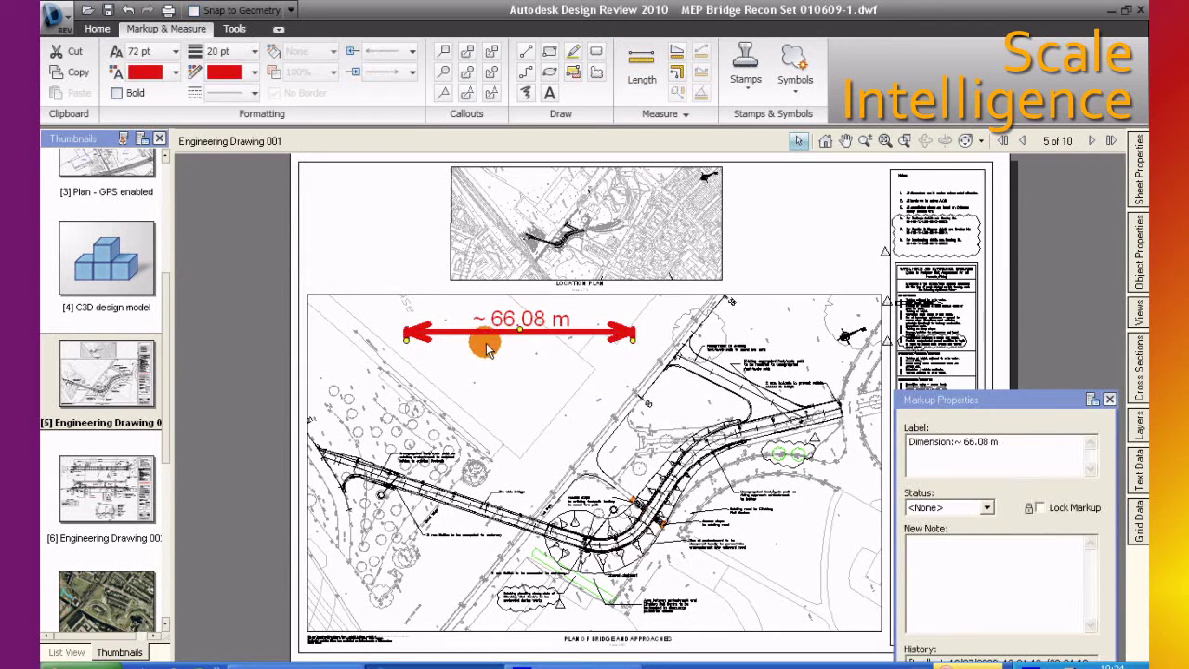
left_click_drag(480, 332, 532, 204)
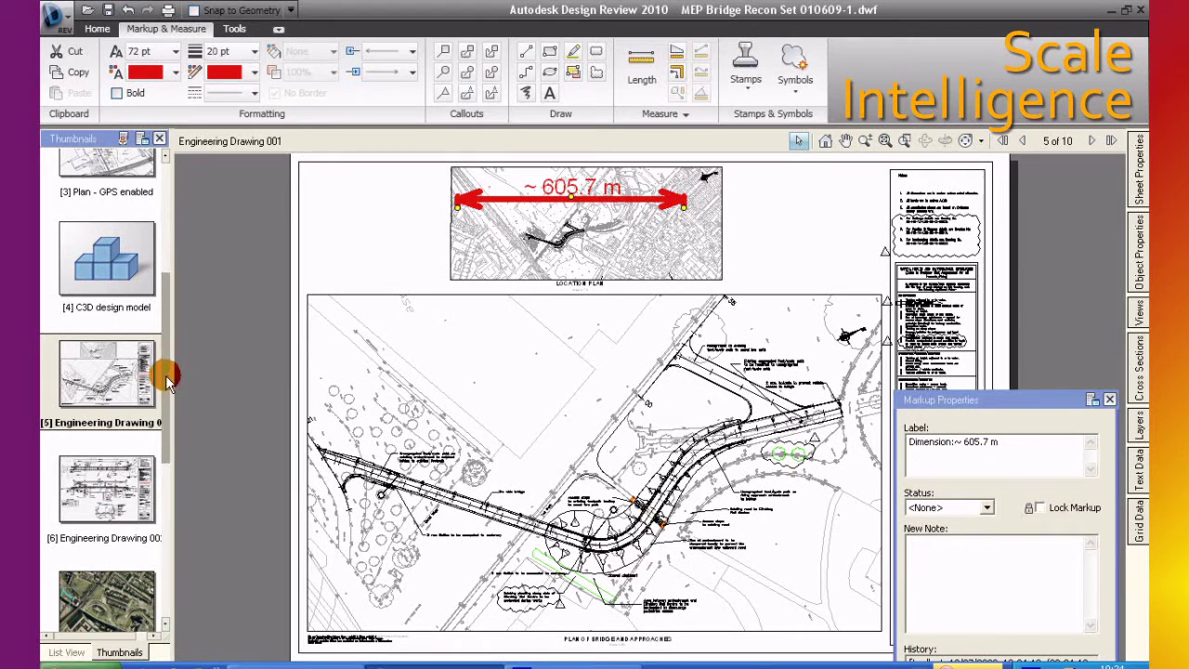
left_click_drag(169, 381, 164, 417)
left_click(117, 383)
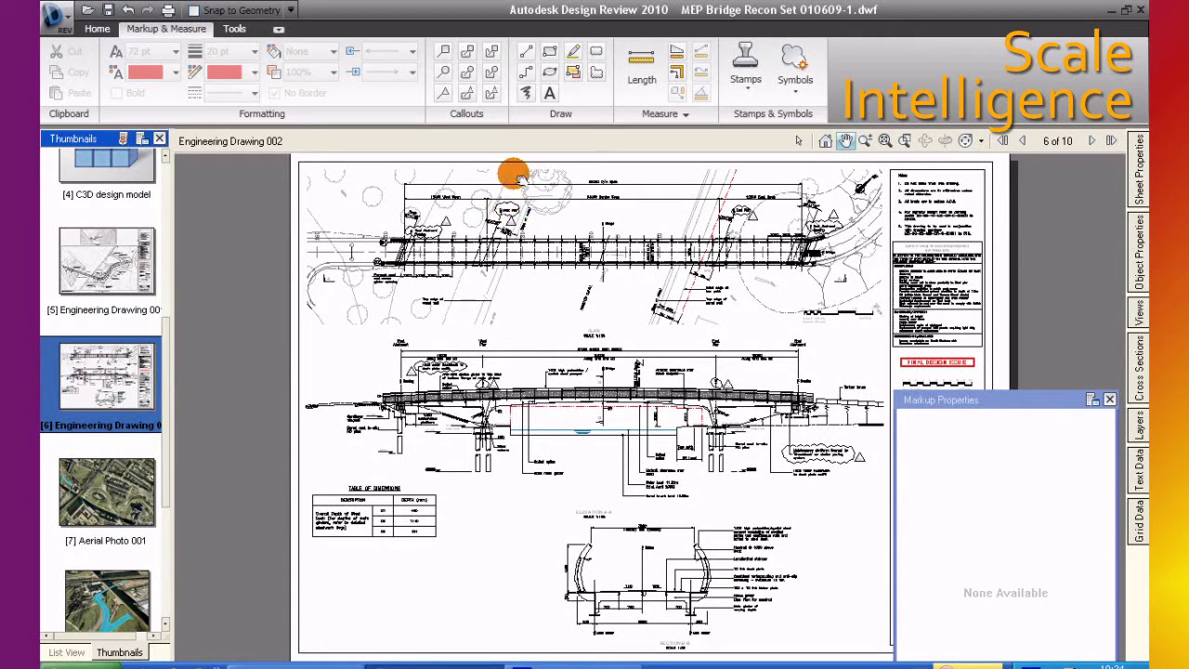
- Measure a span of about 39750 with the Length tool
left_click(639, 73)
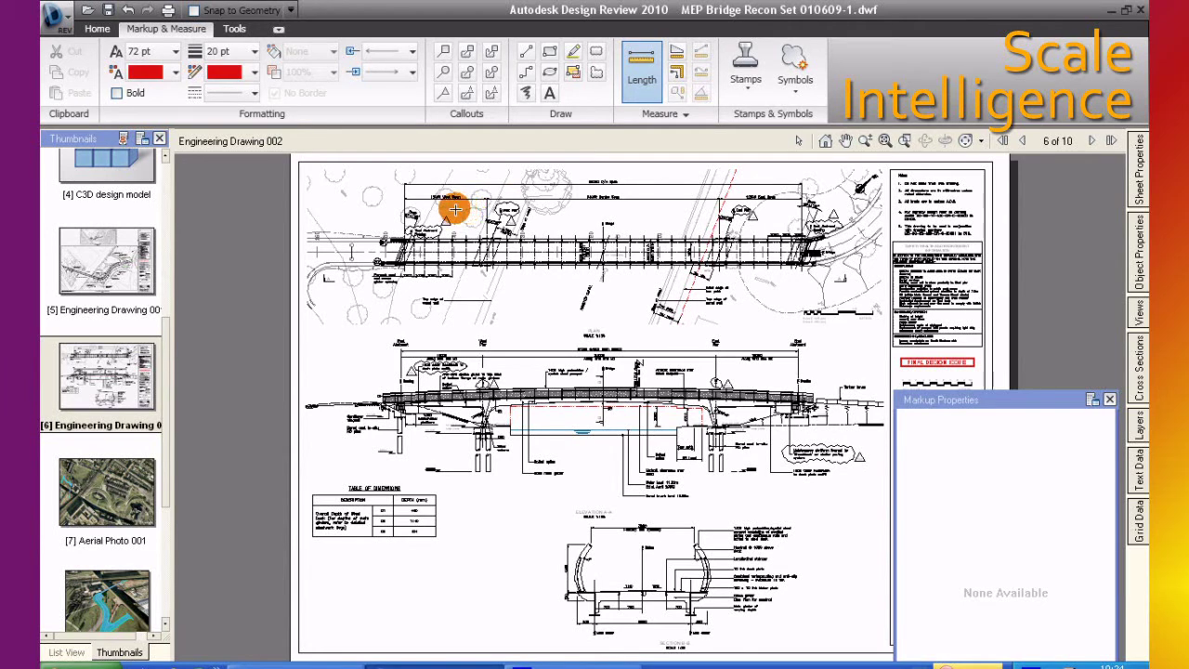
left_click(722, 209)
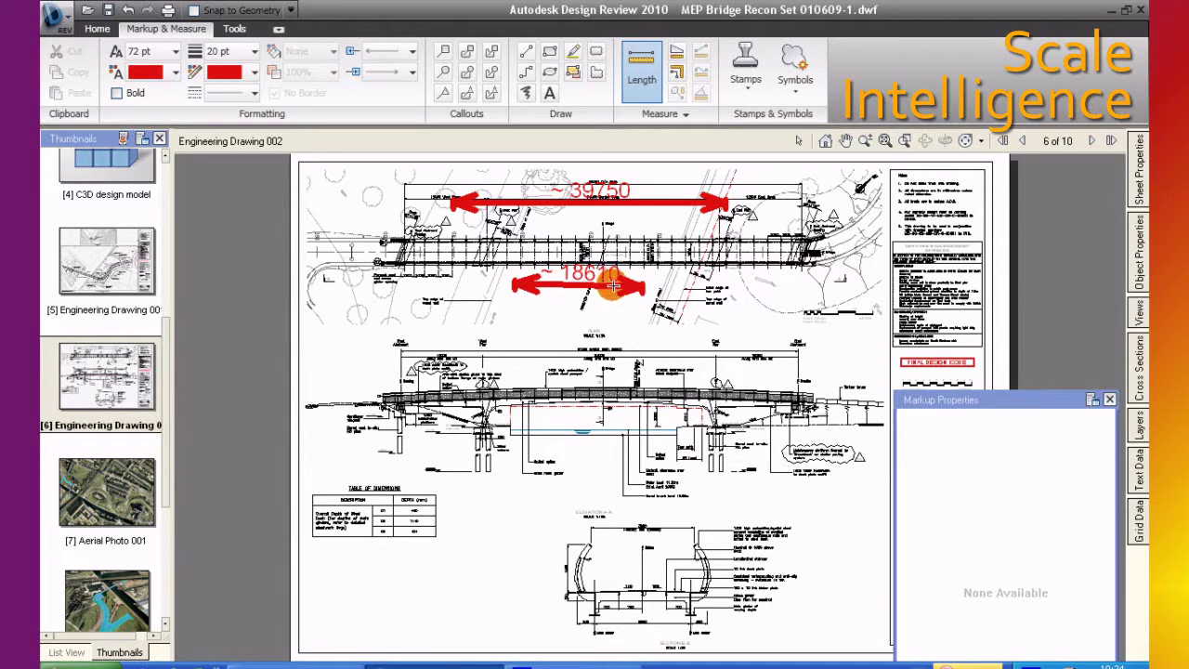
key("Escape")
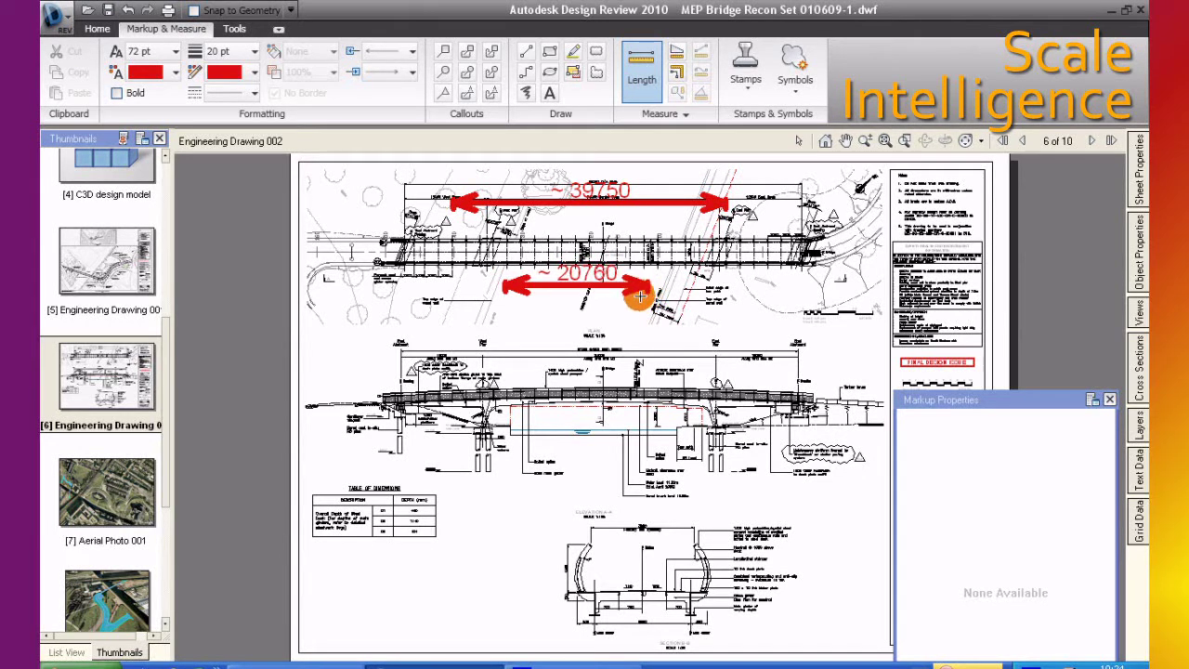
- Place the 39750 dimension across the bridge elevation and nudge the 20760 dimension lower
left_click(553, 205)
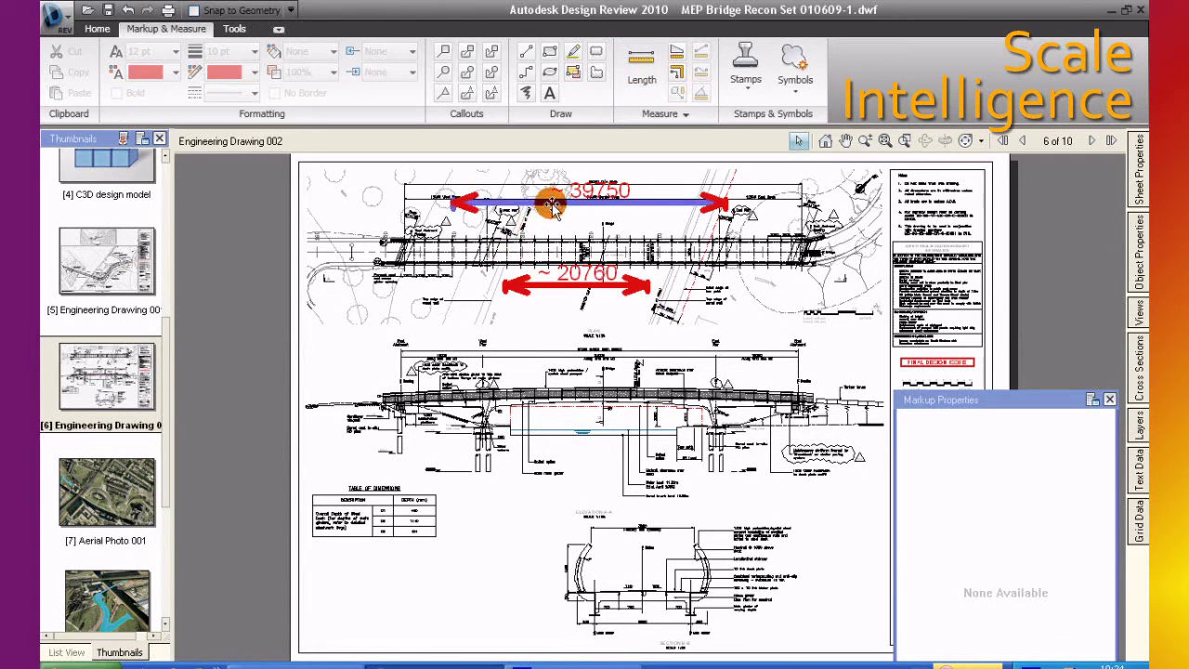
mouse_move(553, 204)
left_mouse_down()
mouse_move(578, 223)
mouse_move(519, 354)
left_mouse_up()
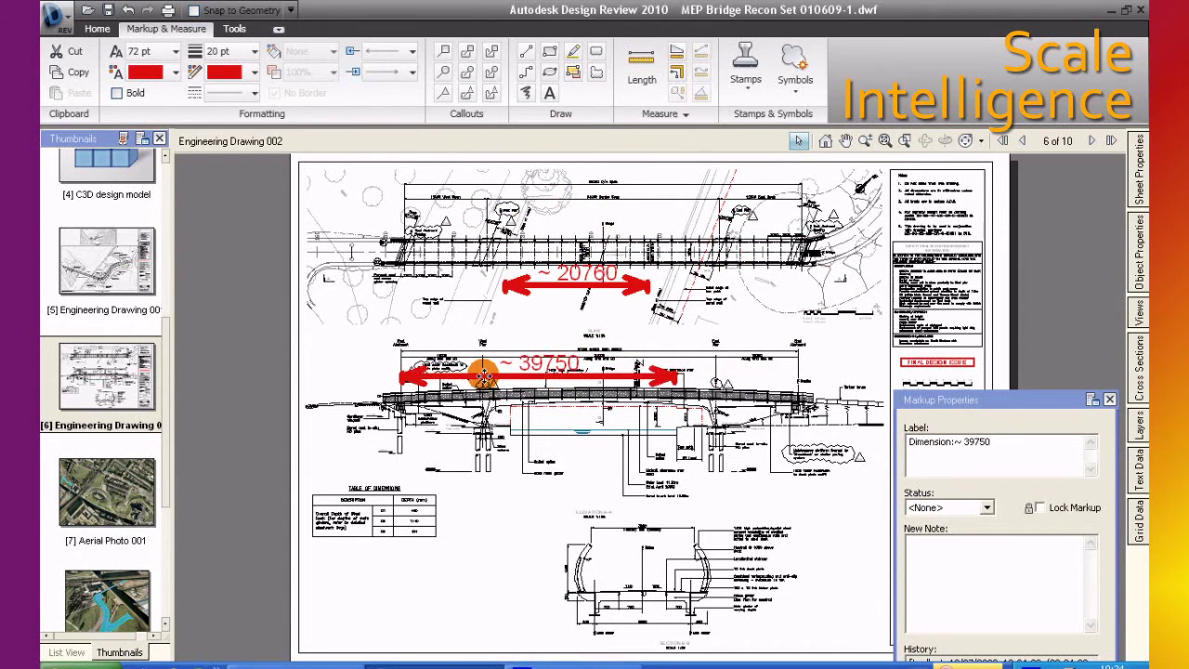
left_click_drag(519, 354, 523, 340)
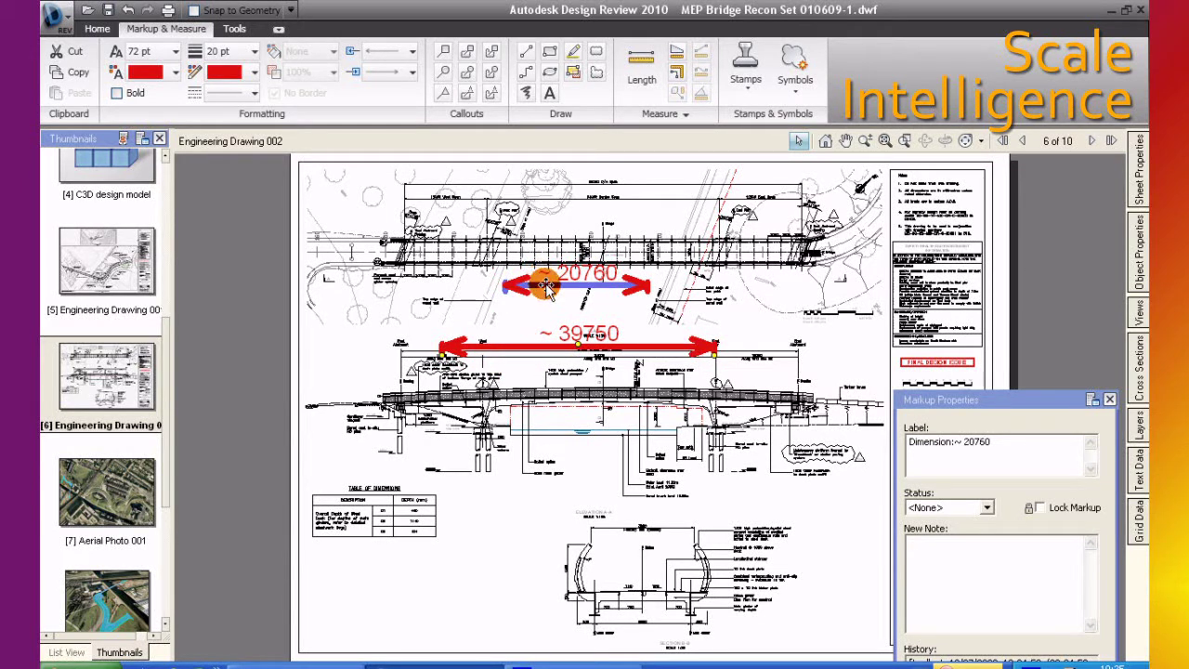
mouse_move(546, 286)
left_mouse_down()
mouse_move(664, 433)
mouse_move(632, 523)
mouse_move(605, 533)
mouse_move(605, 550)
mouse_move(604, 526)
left_mouse_up()
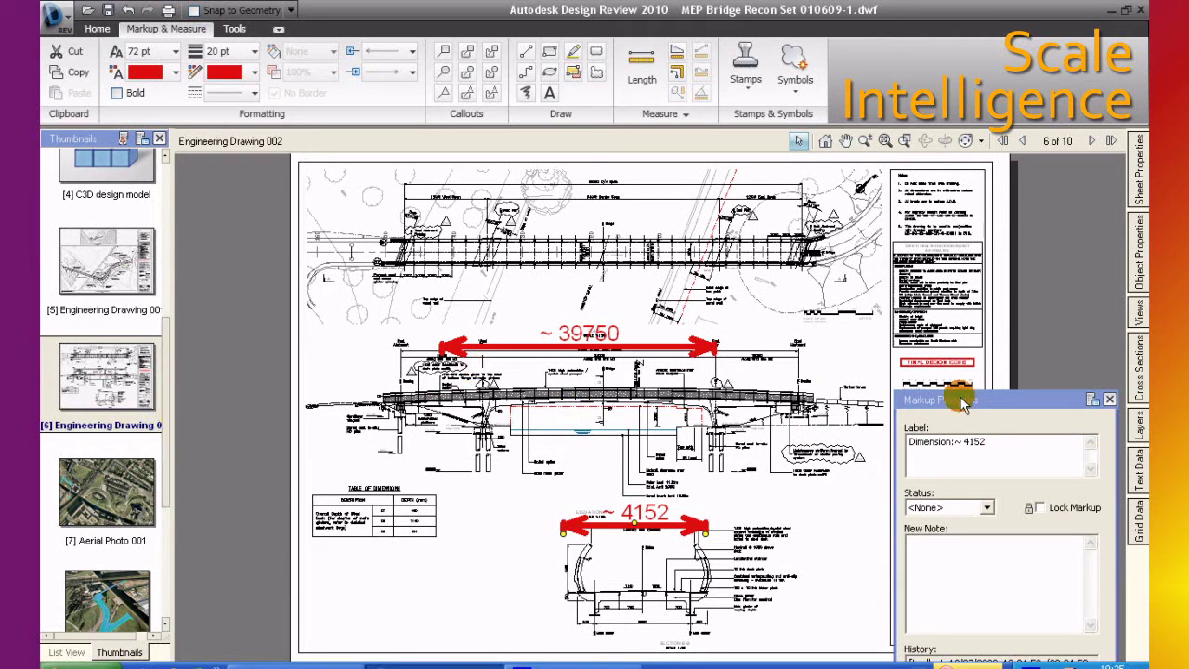
left_click(1109, 398)
left_click_drag(167, 418, 166, 540)
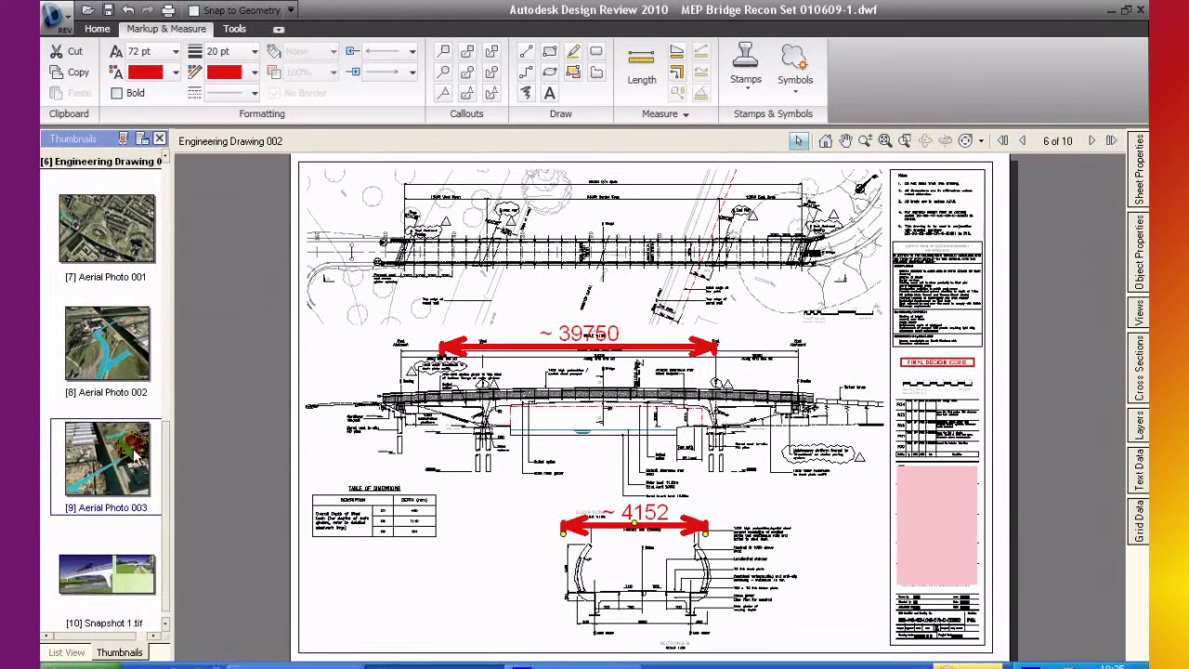
- View sheets 7–9 (Aerial Photo 001, 002, 003), then open sheet 10, Snapshot 1.tif
left_click(102, 237)
left_click(104, 243)
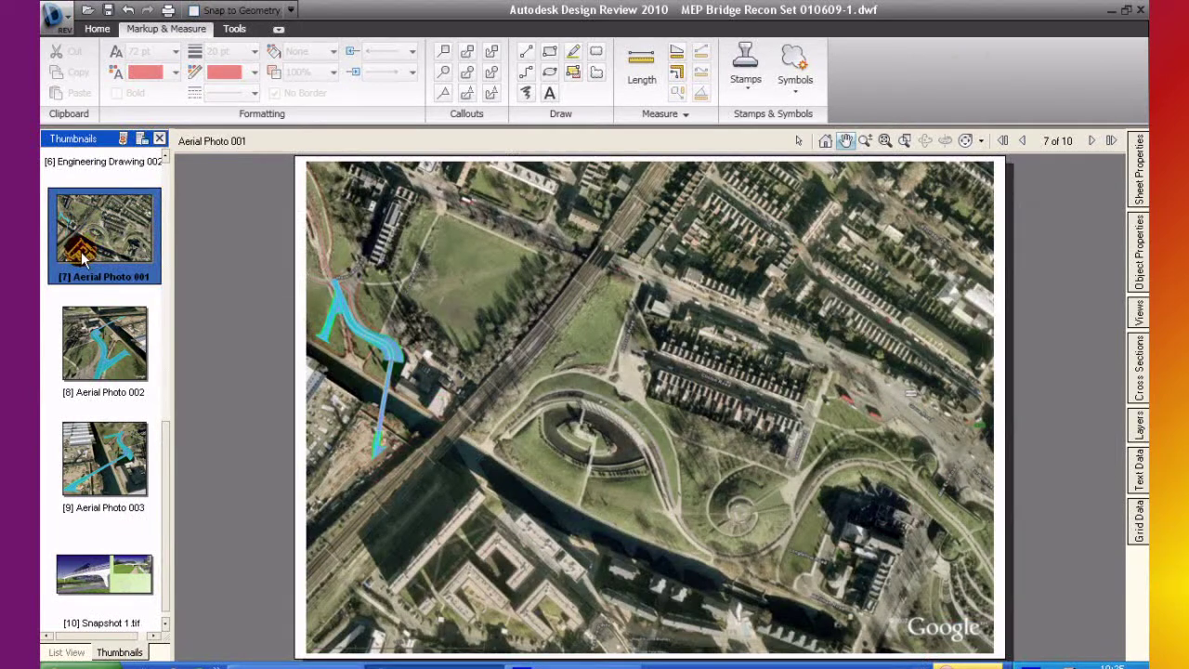
left_click(104, 365)
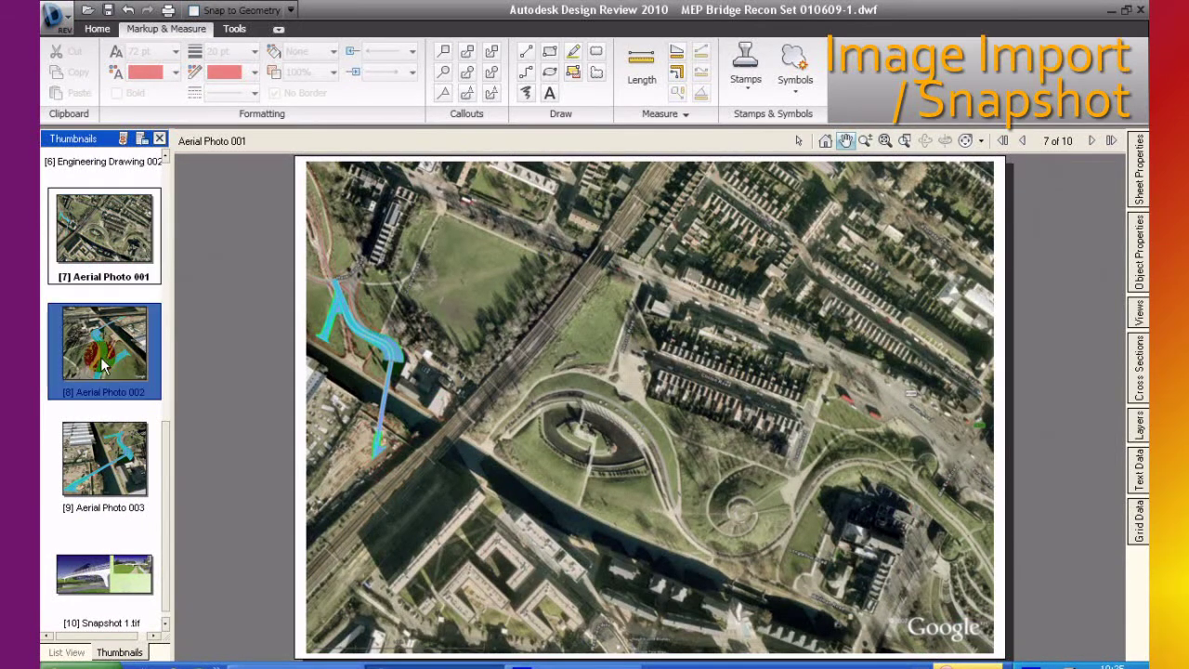
left_click(135, 472)
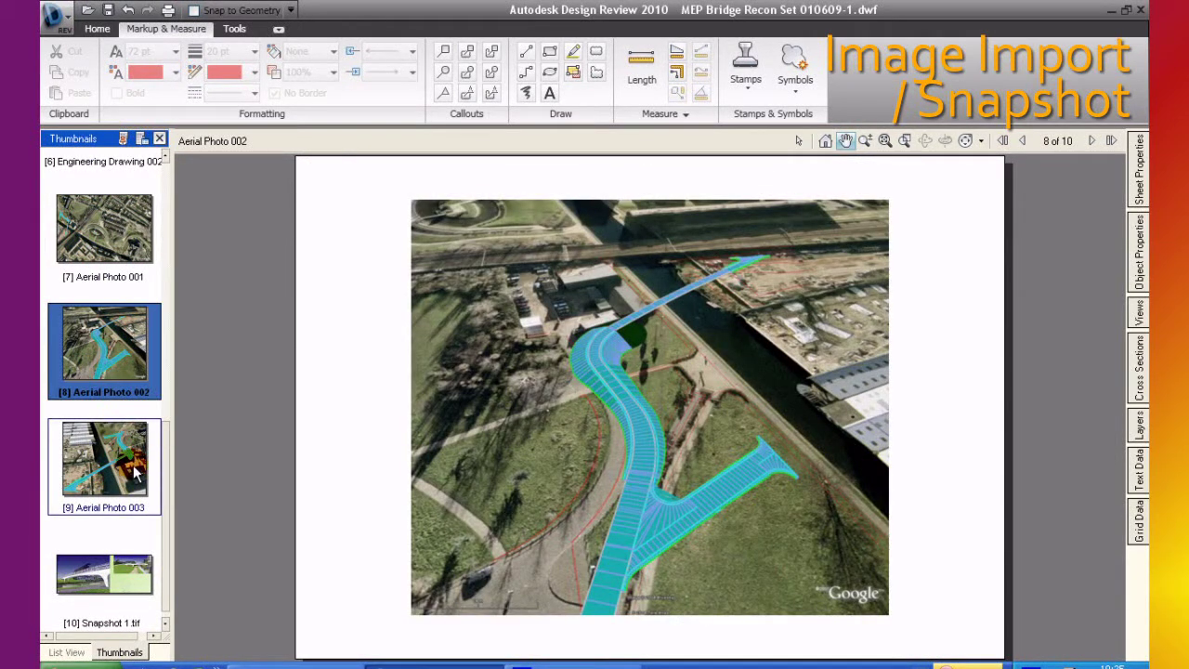
left_click_drag(165, 496, 167, 534)
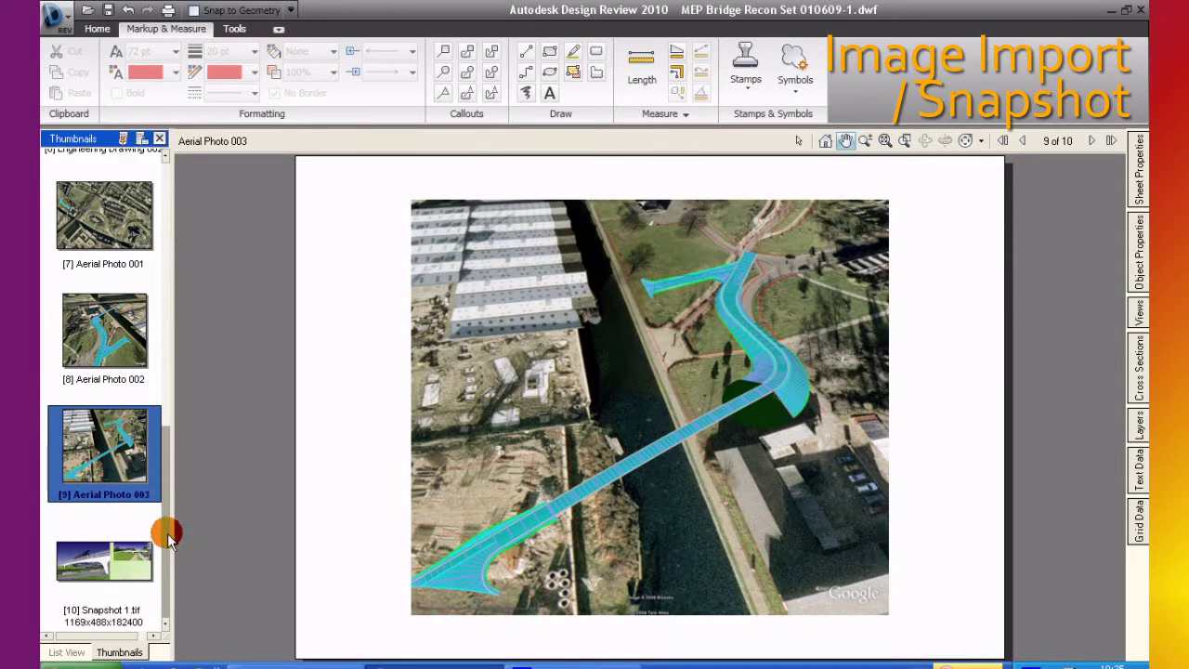
left_click(96, 534)
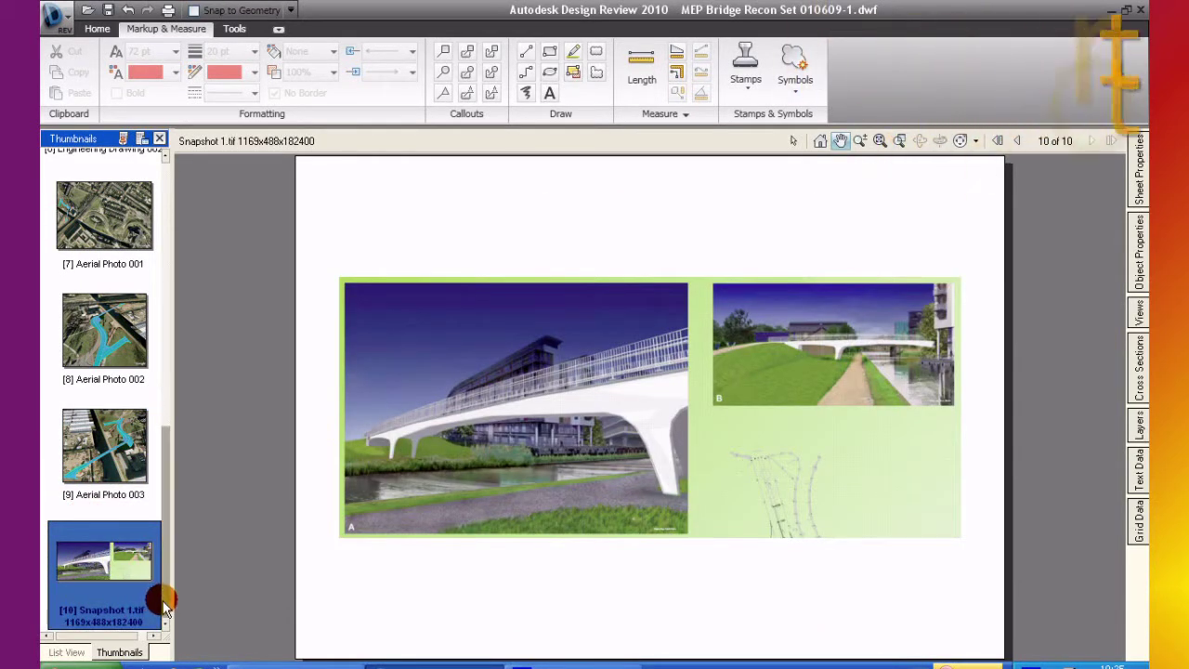
left_click_drag(163, 600, 168, 329)
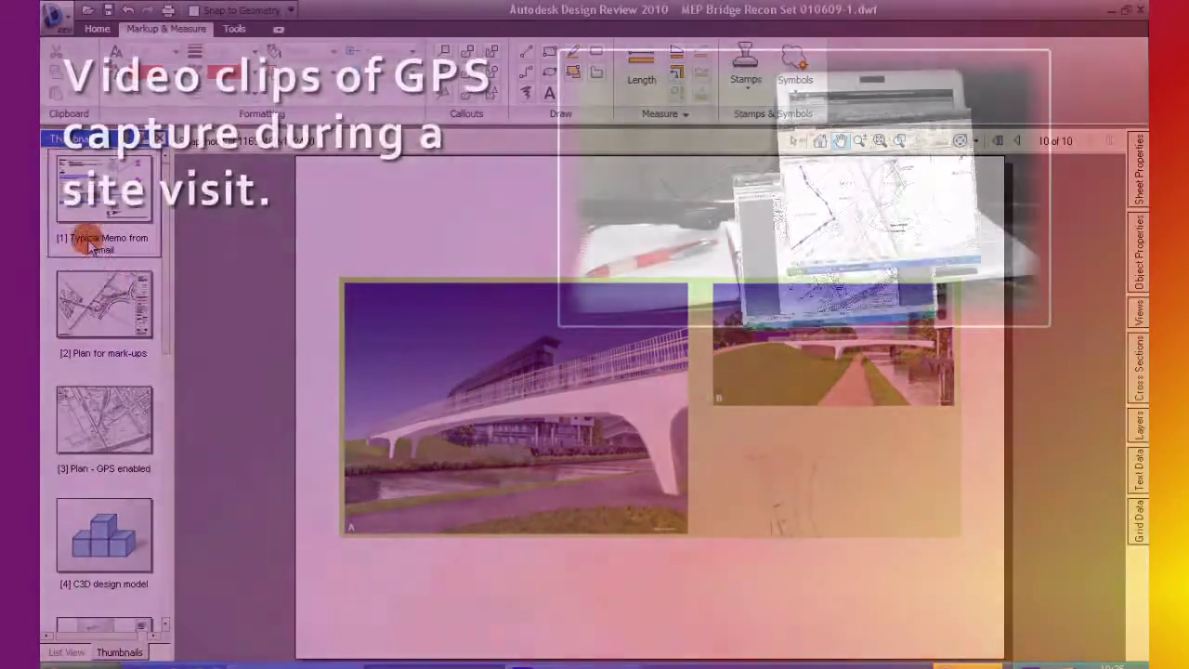
left_click(111, 293)
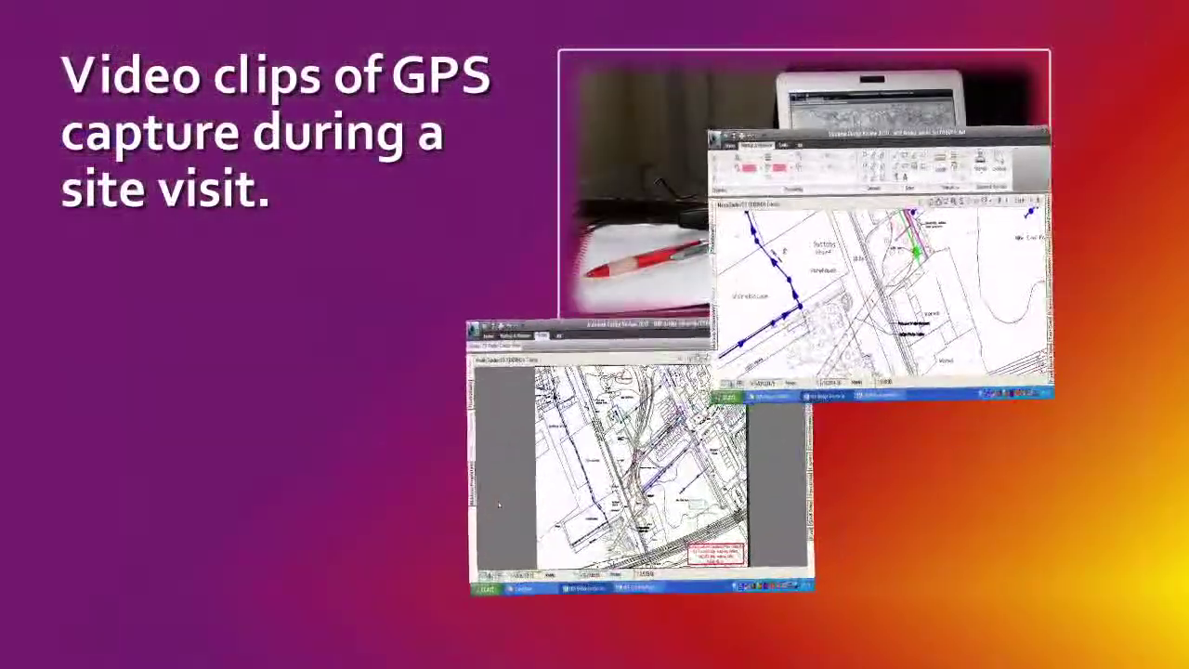